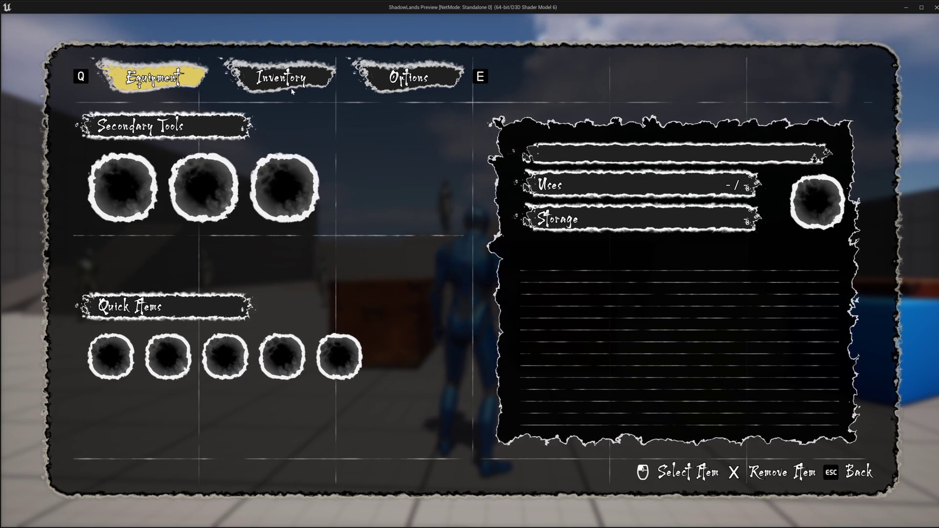
View the Heal Pellet details among the Inventory consumables and return to the Equipment page
{"action": "key", "text": "e"}
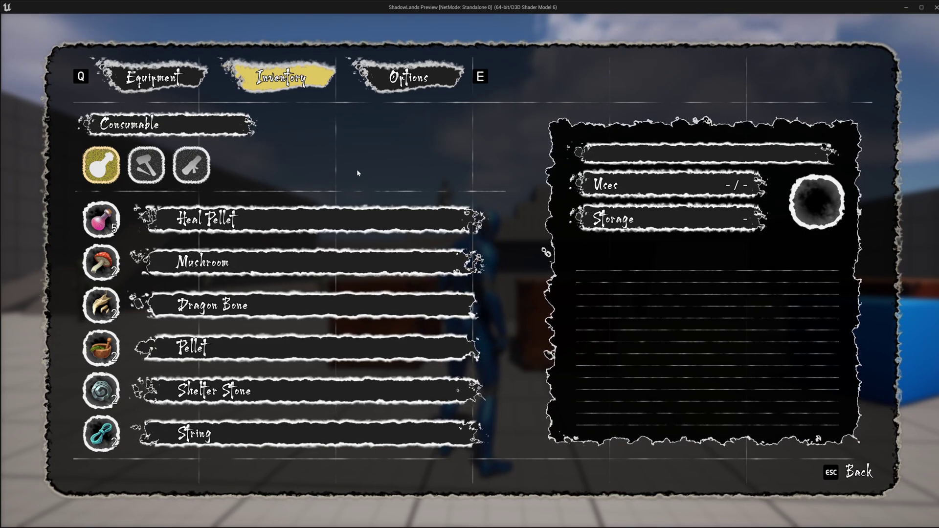
{"action": "mouse_move", "coordinate": [351, 256]}
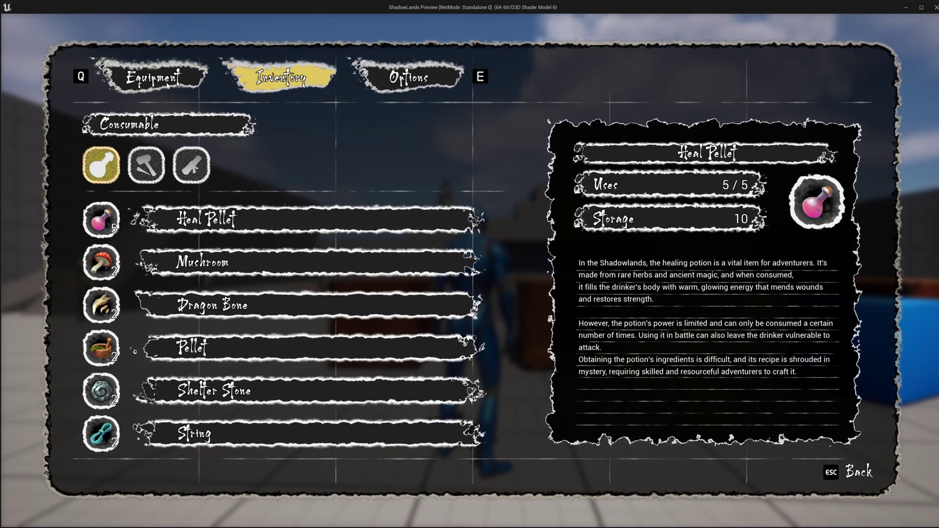
{"action": "key", "text": "q"}
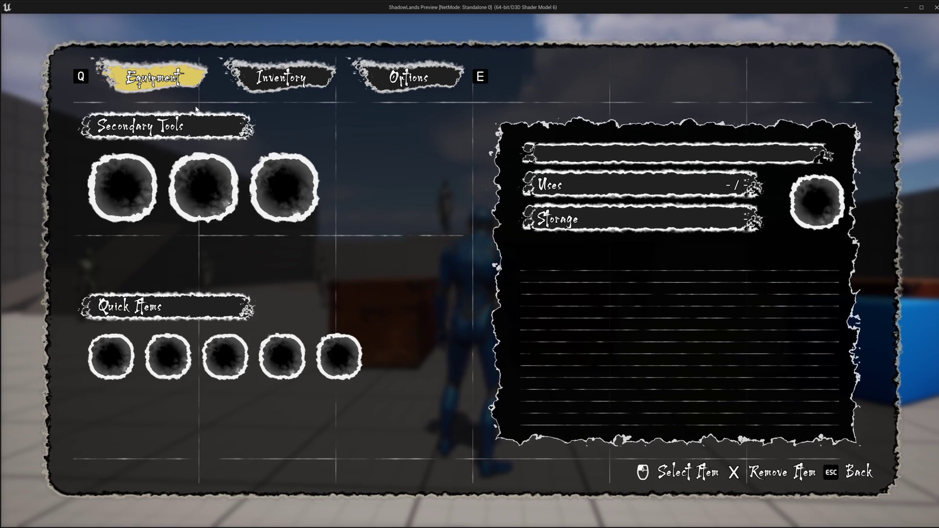
Try equipping the Hammer in the third secondary tool slot and remove it again
{"action": "left_click", "coordinate": [276, 196]}
{"action": "left_click", "coordinate": [259, 181]}
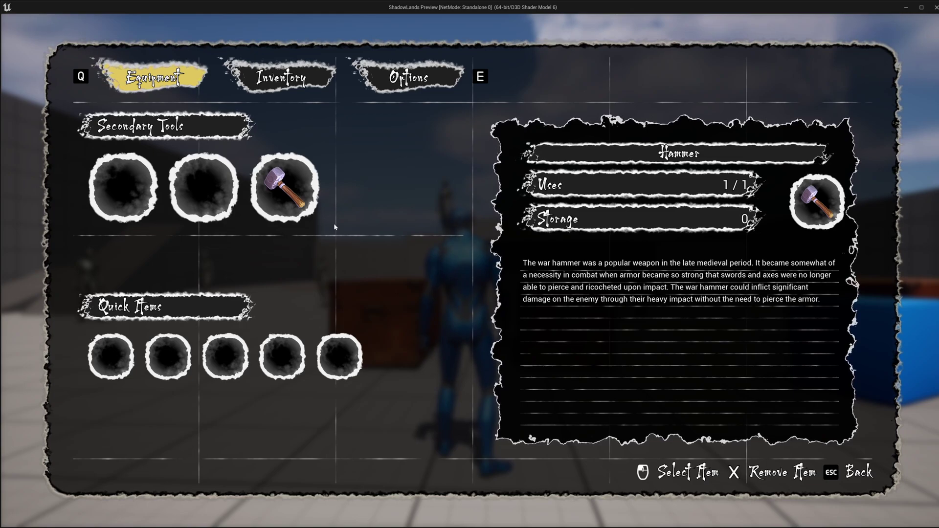
{"action": "key", "text": "x"}
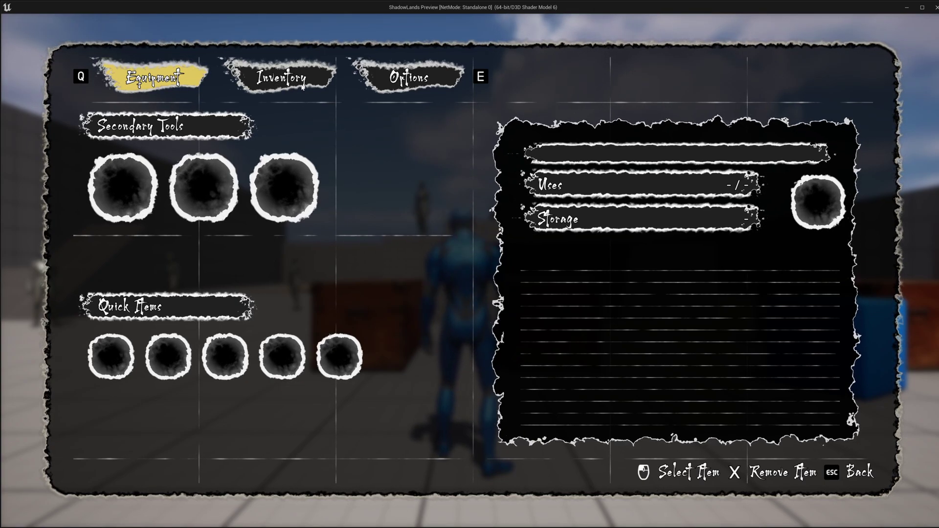
Cycle through the Equipment, Inventory and Options pages to examine the page transitions
{"action": "left_click", "coordinate": [311, 87]}
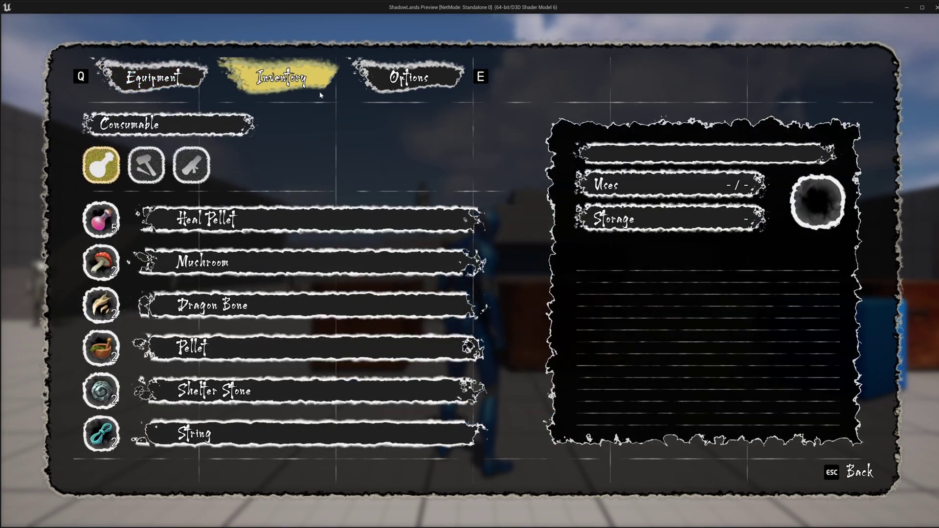
{"action": "key", "text": "e"}
{"action": "key", "text": "e"}
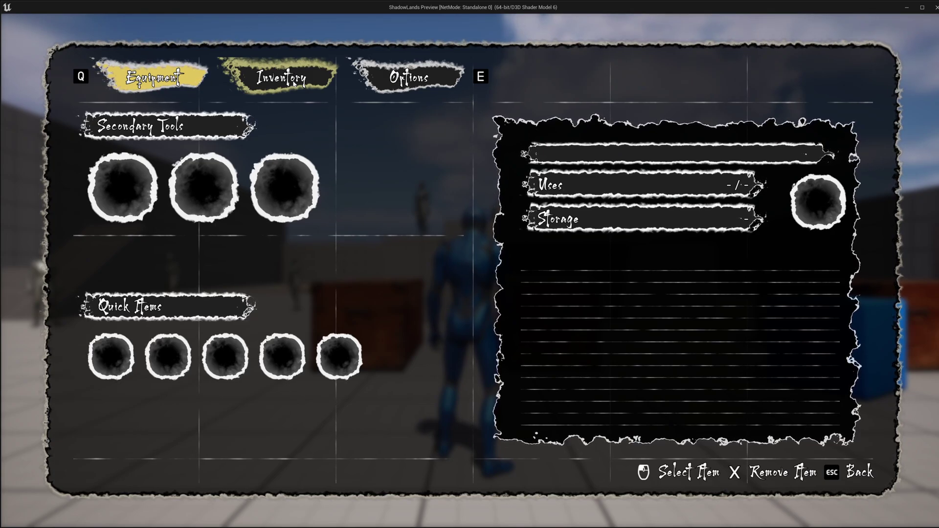
{"action": "key", "text": "q"}
{"action": "key", "text": "e"}
{"action": "key", "text": "e"}
{"action": "key", "text": "e"}
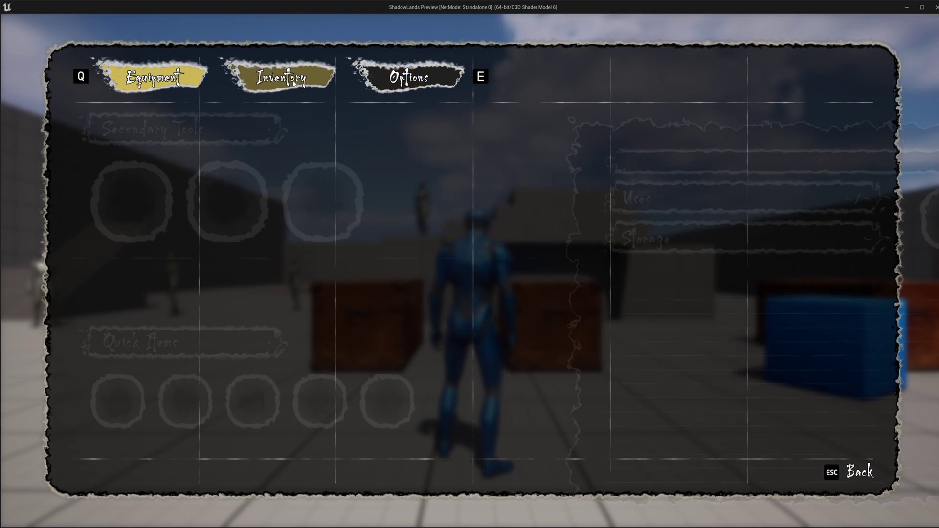
{"action": "key", "text": "e"}
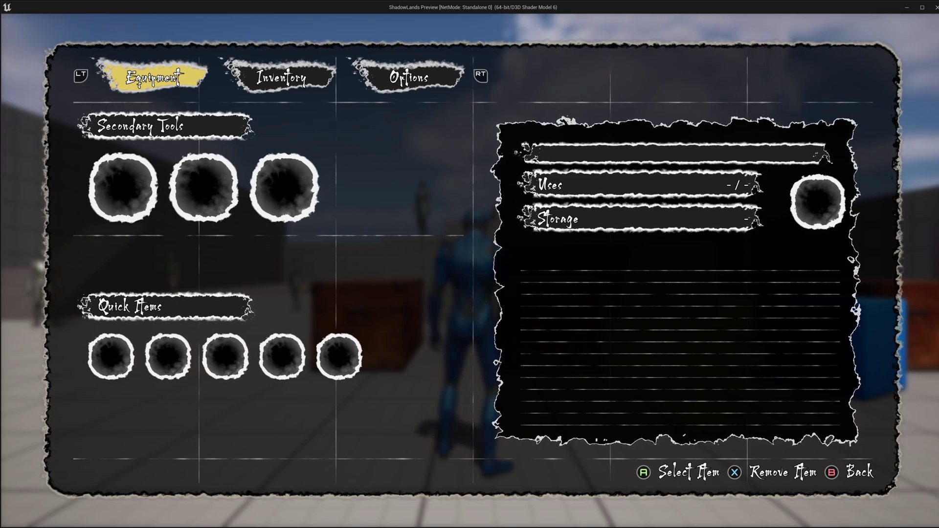
Page through Equipment, Inventory and Options in both directions to examine the menu with gamepad prompts
{"action": "key", "text": "e"}
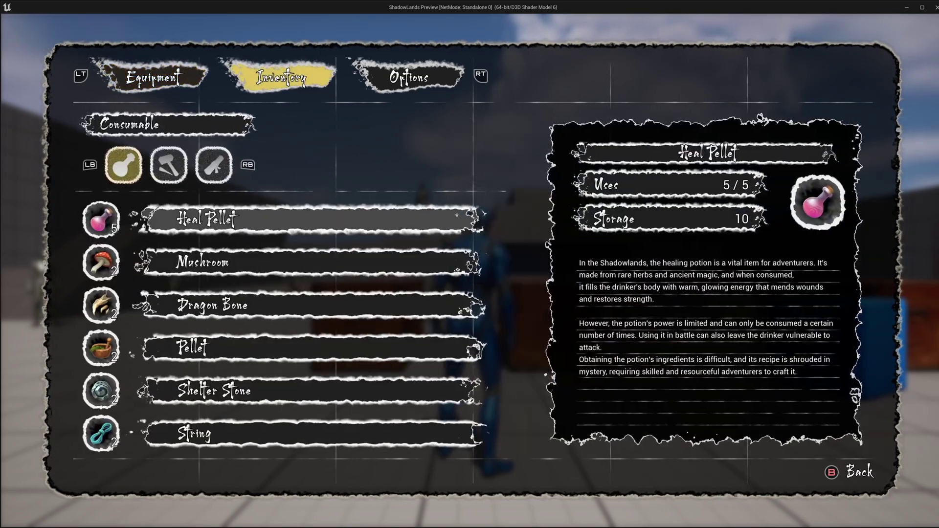
{"action": "key", "text": "e"}
{"action": "key", "text": "e"}
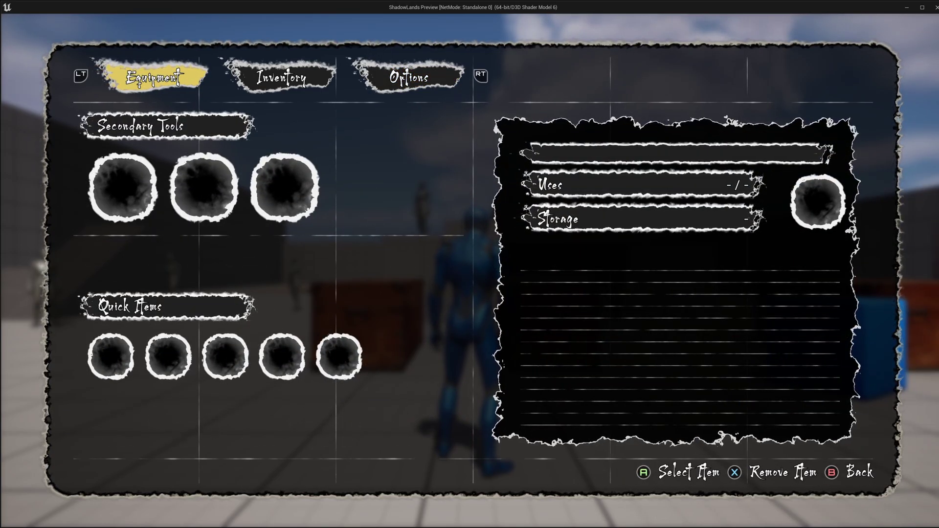
{"action": "key", "text": "q"}
{"action": "key", "text": "q"}
{"action": "key", "text": "q"}
{"action": "key", "text": "q"}
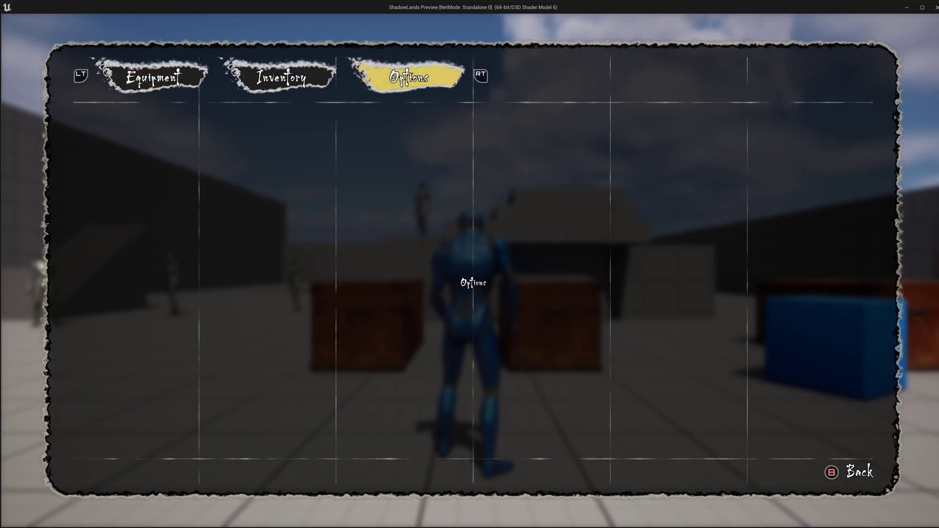
{"action": "key", "text": "q"}
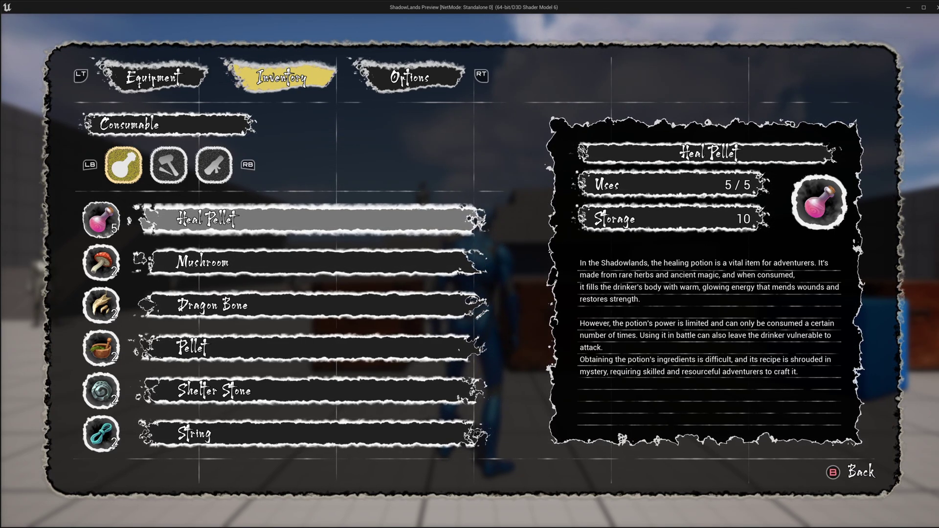
View the Key Item category of the inventory and return to the Mushroom entry under Consumable
{"action": "key", "text": "e"}
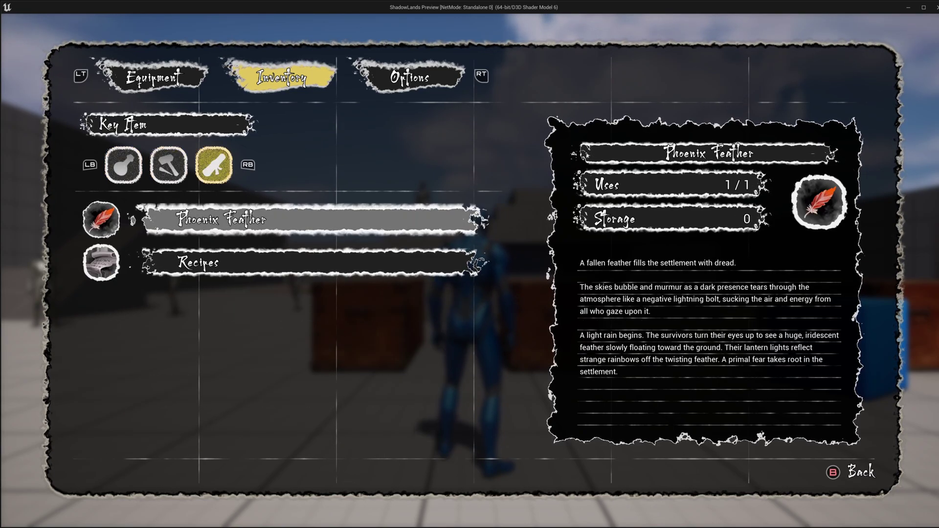
{"action": "key", "text": "q"}
{"action": "key", "text": "q"}
{"action": "key", "text": "Down"}
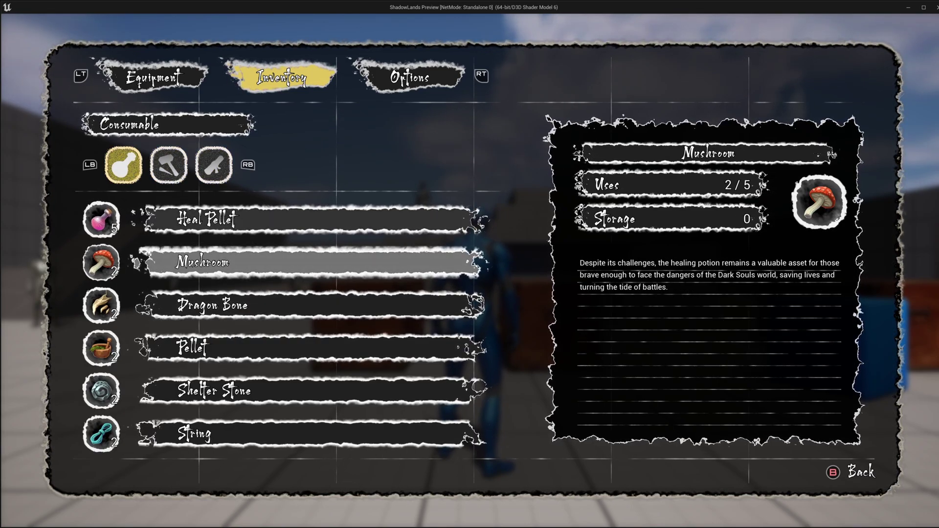
Browse up and down the Consumable list to examine item highlighting and the details of each entry
{"action": "key", "text": "Up"}
{"action": "key", "text": "Down"}
{"action": "key", "text": "Down"}
{"action": "key", "text": "Down"}
{"action": "key", "text": "Up"}
{"action": "key", "text": "Up"}
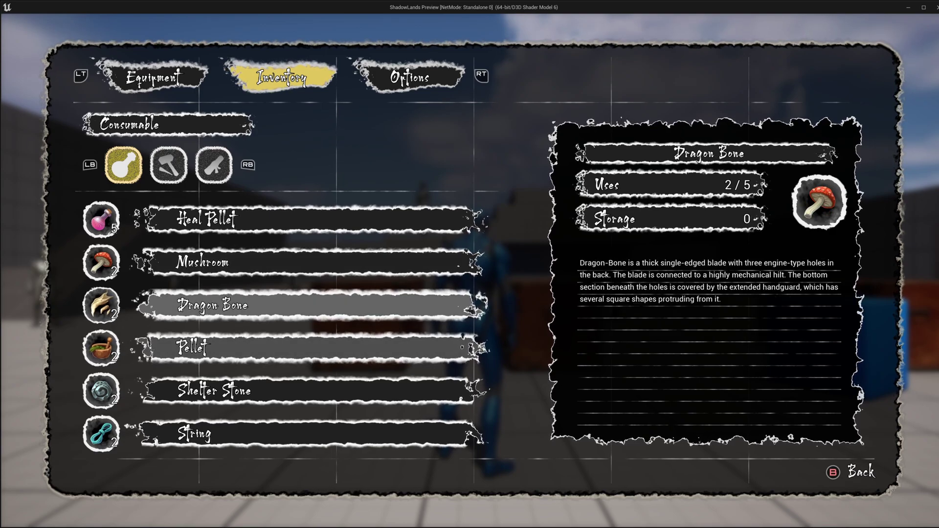
{"action": "key", "text": "Down"}
{"action": "key", "text": "Down"}
{"action": "key", "text": "Down"}
{"action": "key", "text": "Up"}
{"action": "key", "text": "Up"}
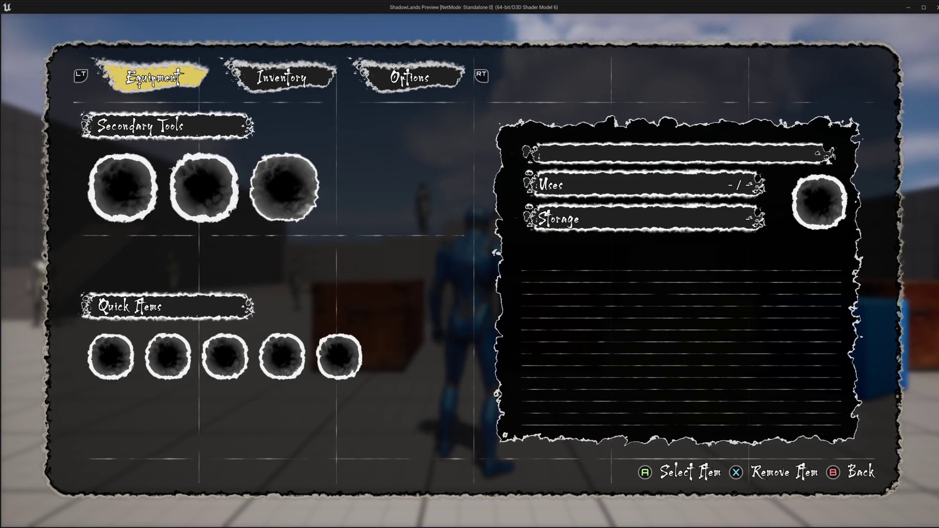
Browse the secondary tools list and equip the Shuriken in the first secondary tool slot
{"action": "key", "text": "Return"}
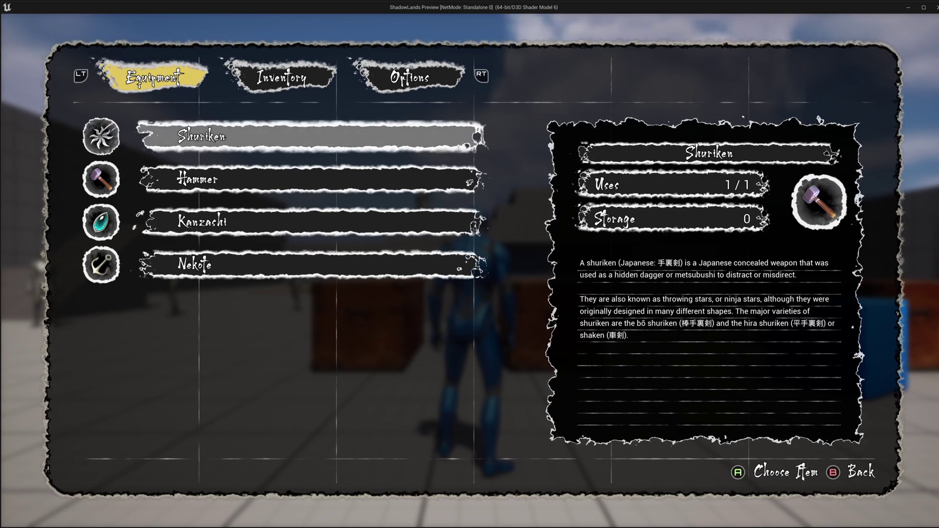
{"action": "key", "text": "Down"}
{"action": "key", "text": "Down"}
{"action": "key", "text": "Up"}
{"action": "key", "text": "Up"}
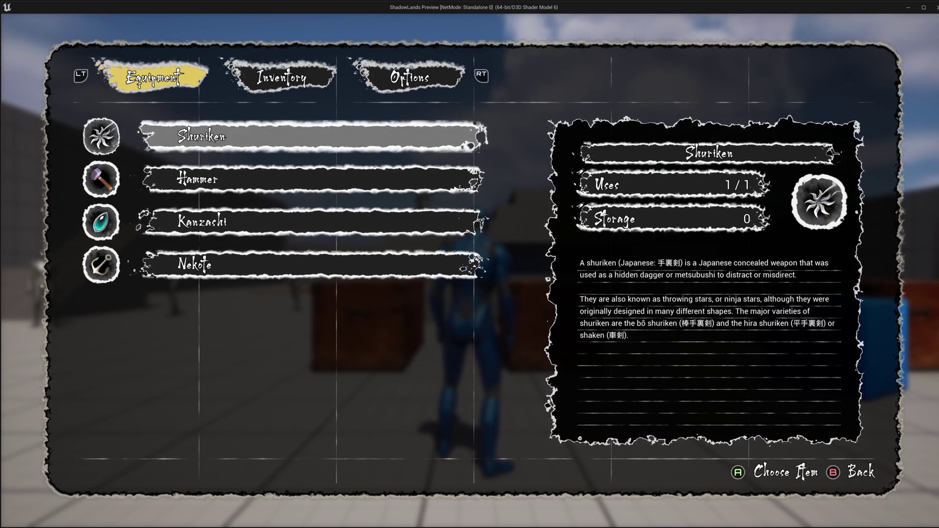
{"action": "key", "text": "Down"}
{"action": "key", "text": "Up"}
{"action": "key", "text": "Return"}
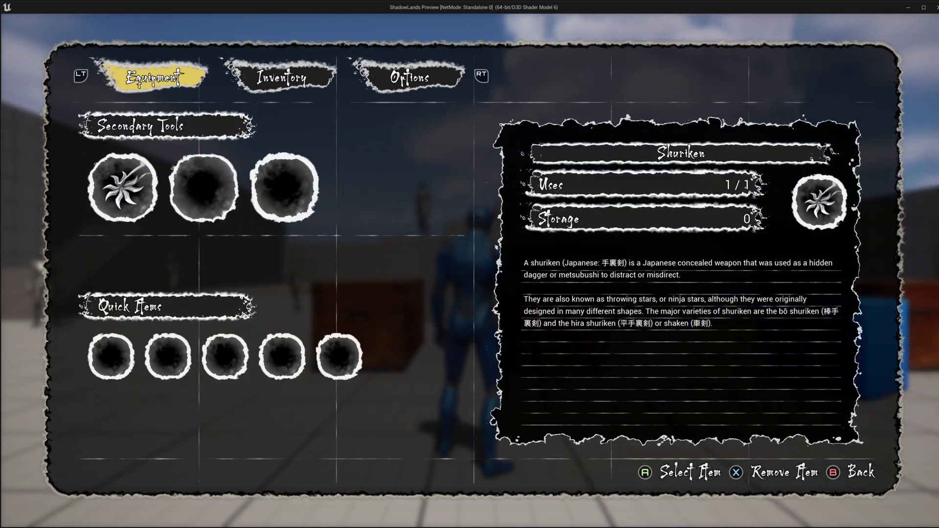
Try choosing another item from the secondary tools list for an equipment slot
{"action": "key", "text": "Return"}
{"action": "key", "text": "Down"}
{"action": "key", "text": "Down"}
{"action": "key", "text": "Up"}
{"action": "key", "text": "Return"}
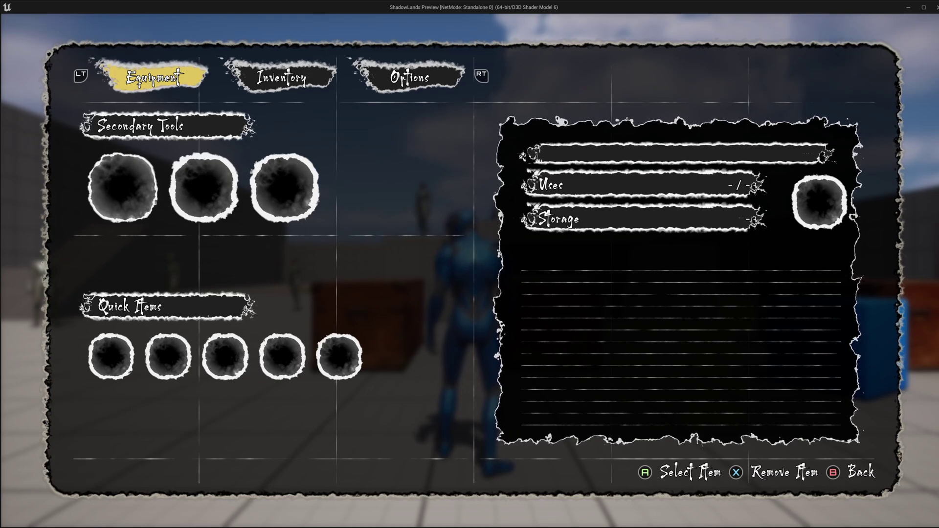
Equip the Kanzashi in the third secondary tool slot
{"action": "key", "text": "Return"}
{"action": "key", "text": "Down"}
{"action": "key", "text": "Return"}
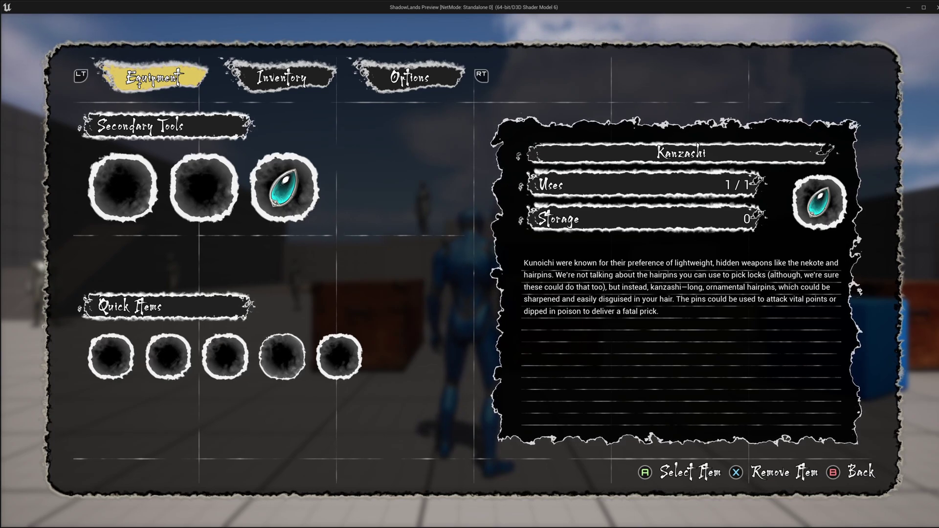
Browse the consumables and assign the Heal Pellet to the first quick item slot
{"action": "key", "text": "Down"}
{"action": "key", "text": "Return"}
{"action": "key", "text": "Down"}
{"action": "key", "text": "Down"}
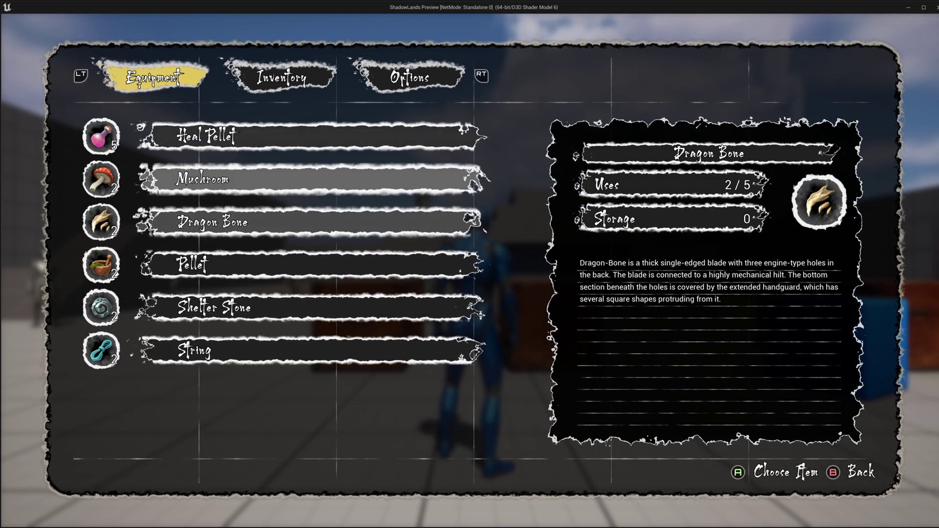
{"action": "key", "text": "Up"}
{"action": "key", "text": "Up"}
{"action": "key", "text": "Return"}
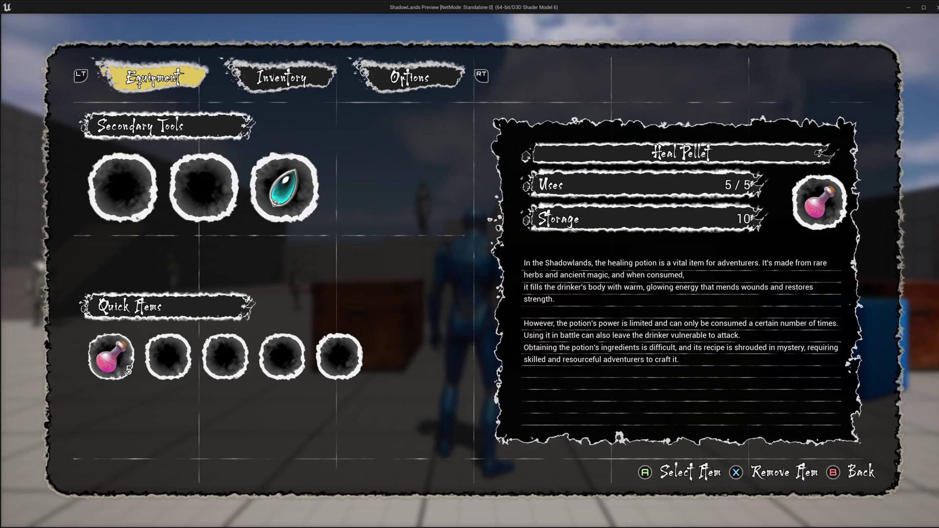
Assign the Dragon Bone to the third quick item slot
{"action": "key", "text": "Return"}
{"action": "key", "text": "Down"}
{"action": "key", "text": "Down"}
{"action": "key", "text": "Return"}
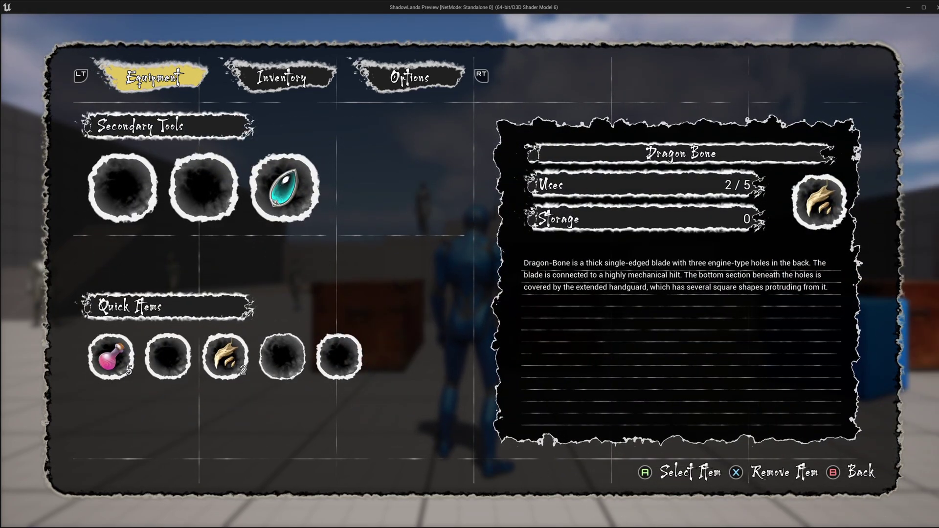
Browse the quick item selection list to compare how equipped and unequipped entries are marked
{"action": "key", "text": "Return"}
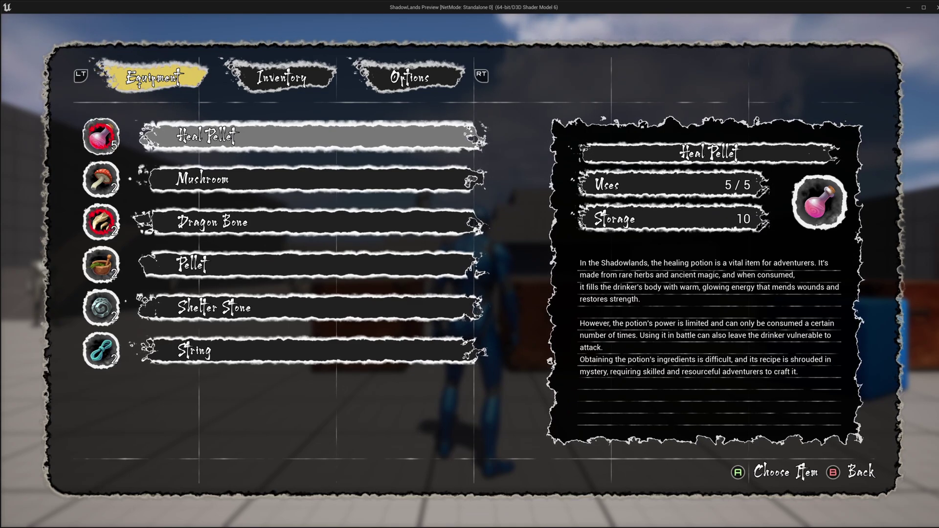
{"action": "key", "text": "Down"}
{"action": "key", "text": "Down"}
{"action": "key", "text": "Up"}
{"action": "key", "text": "Down"}
{"action": "key", "text": "Up"}
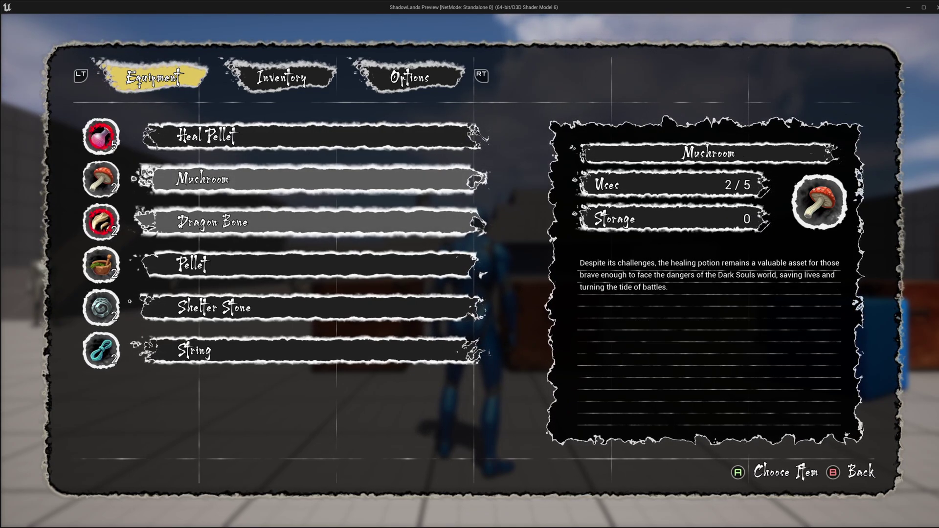
{"action": "key", "text": "Up"}
Check the equipped markers in the inventory's Consumable and Tools categories, and return to the equipped Kanzashi
{"action": "key", "text": "e"}
{"action": "key", "text": "Down"}
{"action": "key", "text": "Down"}
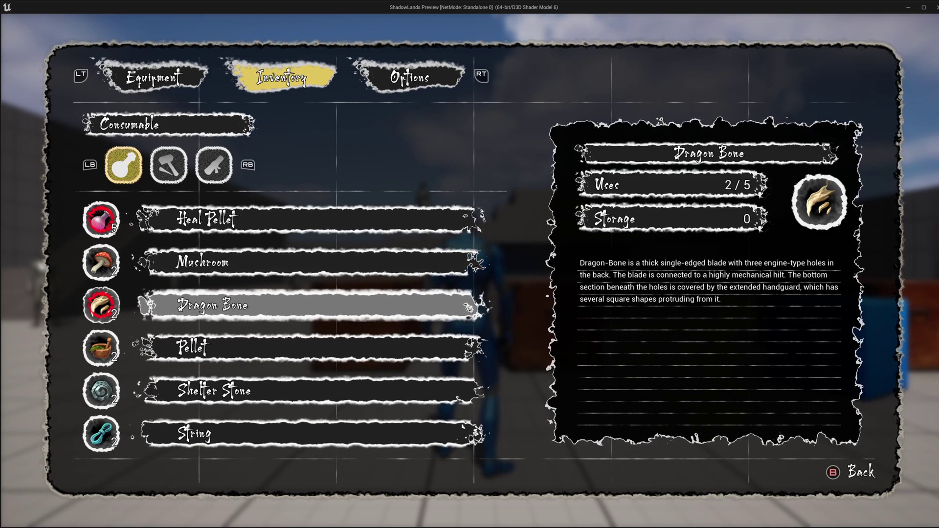
{"action": "key", "text": "Right"}
{"action": "key", "text": "Right"}
{"action": "key", "text": "Left"}
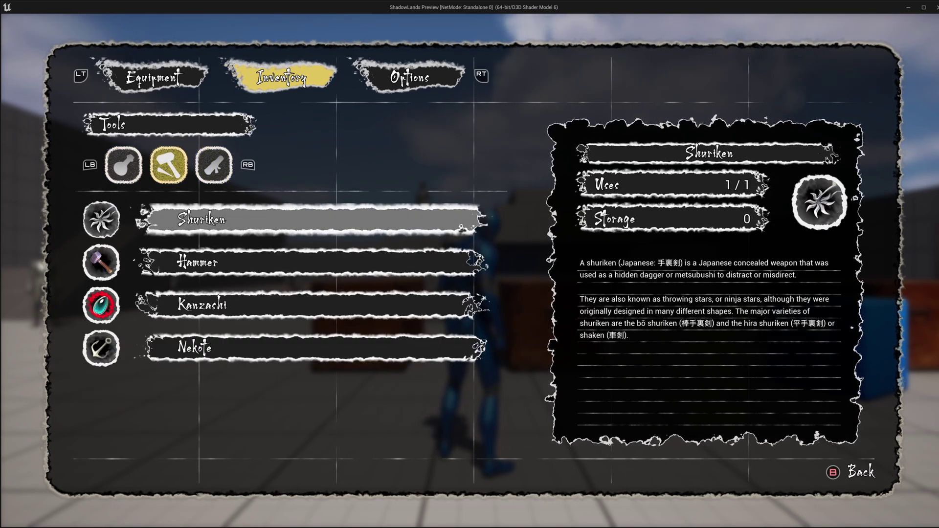
{"action": "key", "text": "q"}
{"action": "key", "text": "Right"}
{"action": "key", "text": "Right"}
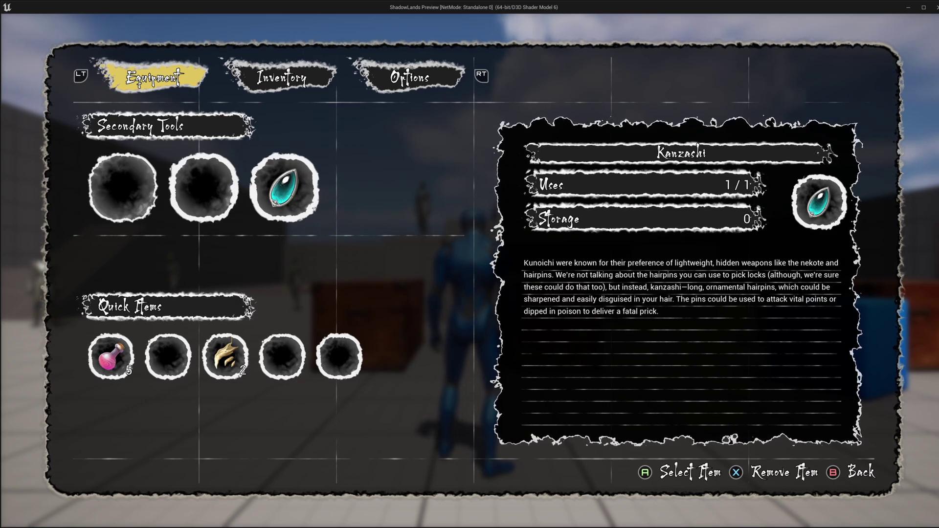
Browse the tools list down to Nekote and equip the Shuriken in the first secondary tool slot
{"action": "key", "text": "Return"}
{"action": "key", "text": "Down"}
{"action": "key", "text": "Down"}
{"action": "key", "text": "Down"}
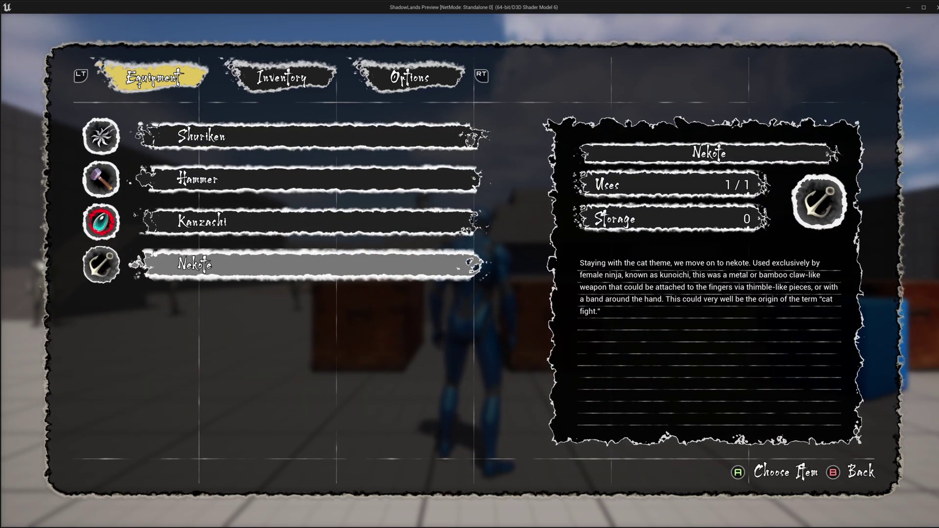
{"action": "key", "text": "Up"}
{"action": "key", "text": "Up"}
{"action": "key", "text": "Up"}
{"action": "key", "text": "Return"}
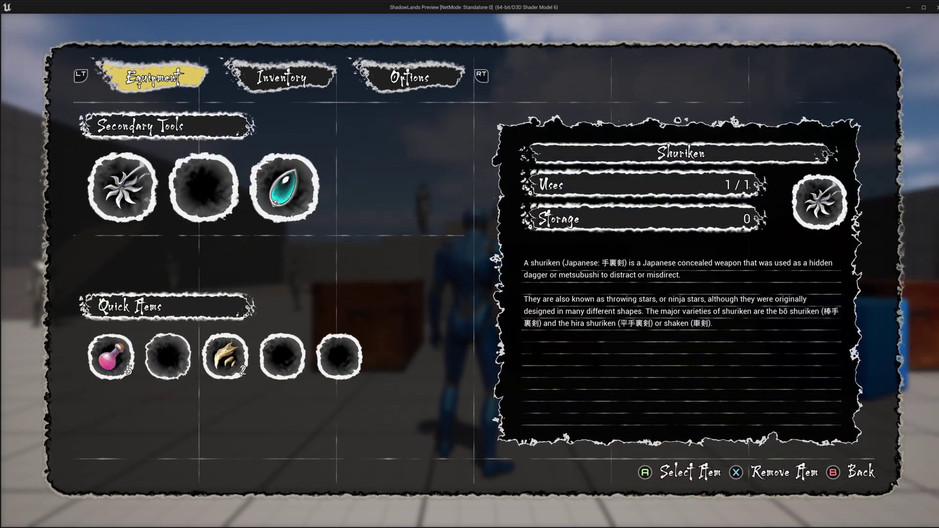
{"action": "key", "text": "Right"}
{"action": "key", "text": "Right"}
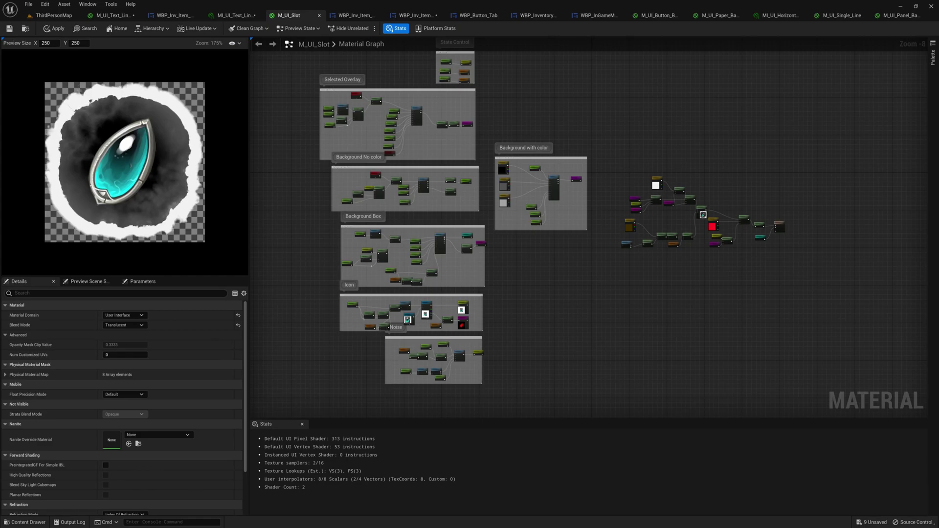
Look over the commented node groups in the slot material graph, from State Control down to Noise
{"action": "scroll", "coordinate": [596, 313], "scroll_direction": "up", "scroll_amount": 2}
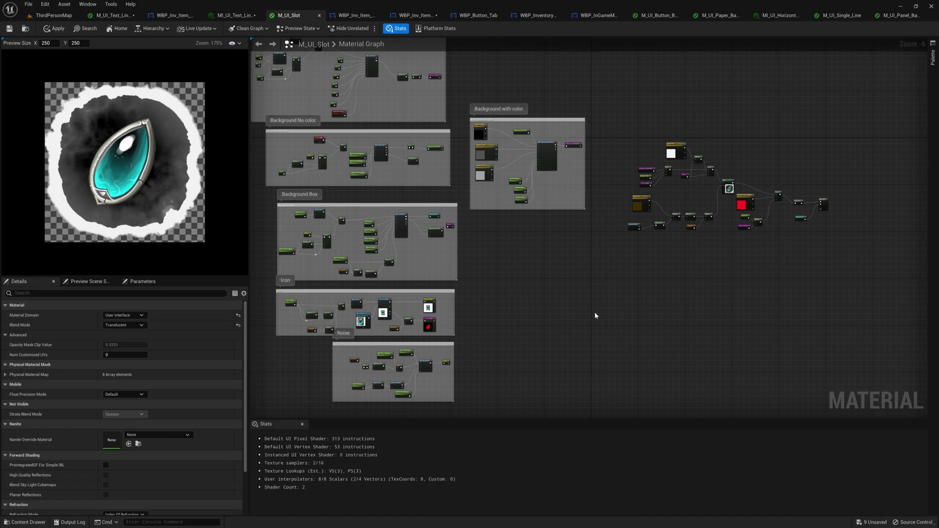
{"action": "right_click_drag", "start_coordinate": [595, 315], "coordinate": [600, 304]}
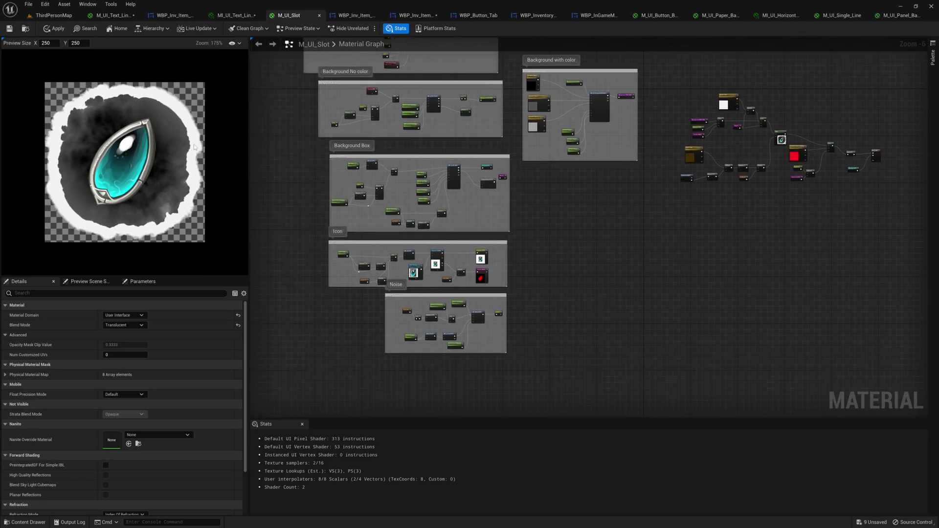
{"action": "scroll", "coordinate": [277, 234], "scroll_direction": "up", "scroll_amount": 2}
{"action": "right_click_drag", "start_coordinate": [344, 290], "coordinate": [277, 181]}
{"action": "right_click_drag", "start_coordinate": [438, 260], "coordinate": [432, 260]}
{"action": "scroll", "coordinate": [433, 260], "scroll_direction": "down", "scroll_amount": 6}
{"action": "right_click_drag", "start_coordinate": [564, 221], "coordinate": [547, 289]}
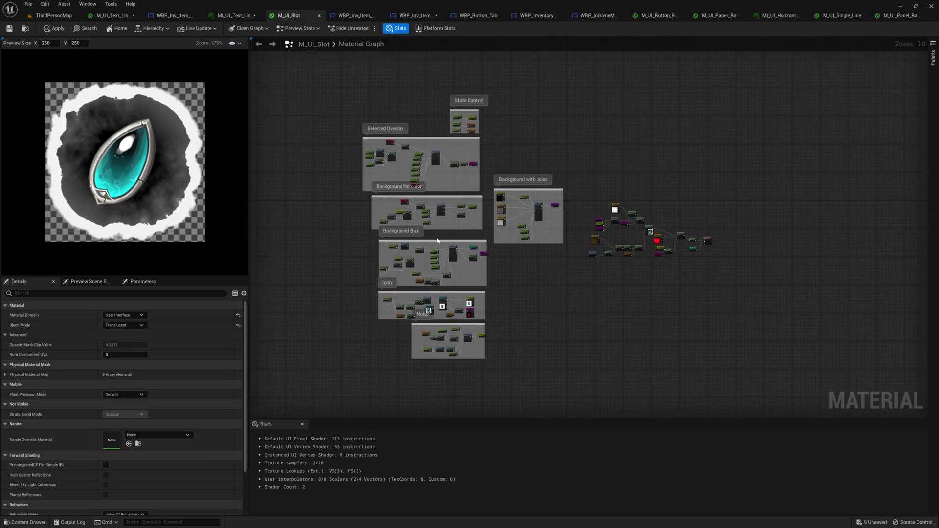
{"action": "scroll", "coordinate": [519, 342], "scroll_direction": "up", "scroll_amount": 1}
{"action": "right_click_drag", "start_coordinate": [518, 343], "coordinate": [524, 337]}
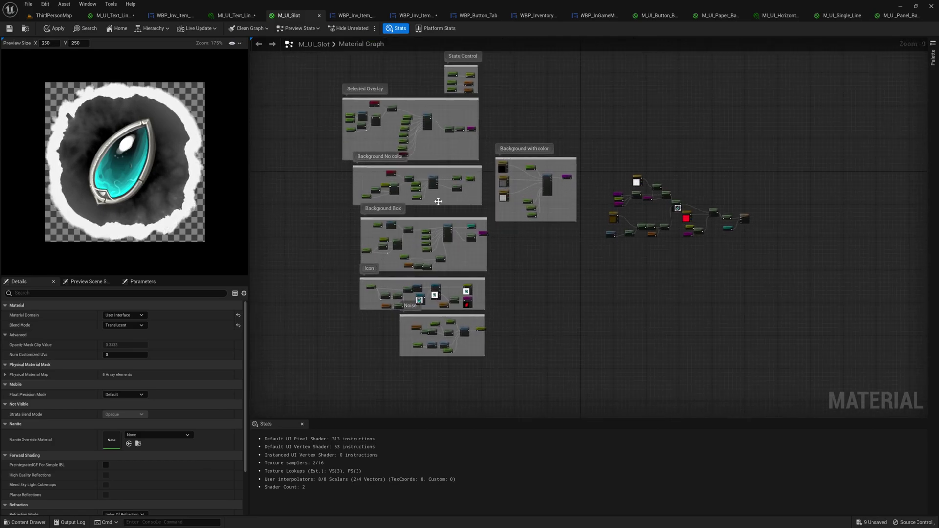
Preview the noise reroute node in the Noise group and examine the nodes feeding it
{"action": "scroll", "coordinate": [471, 320], "scroll_direction": "up", "scroll_amount": 6}
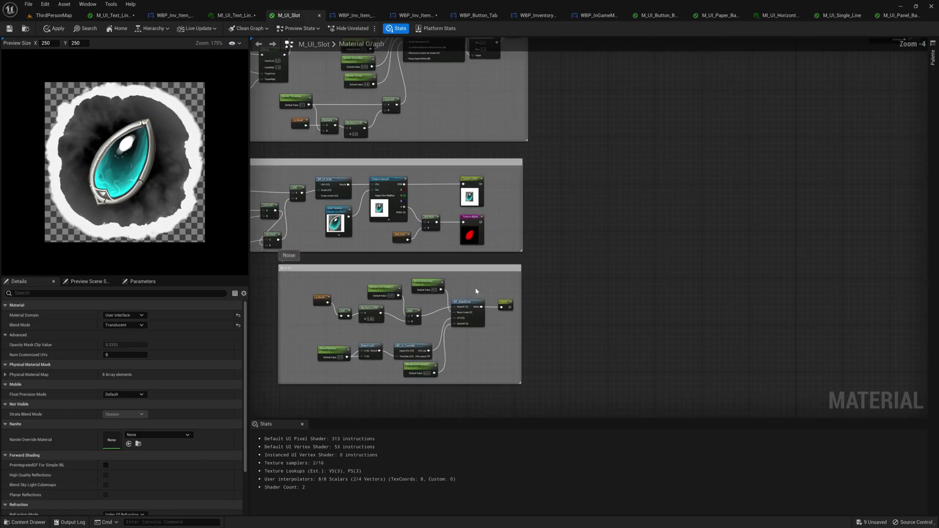
{"action": "right_click_drag", "start_coordinate": [485, 293], "coordinate": [547, 234]}
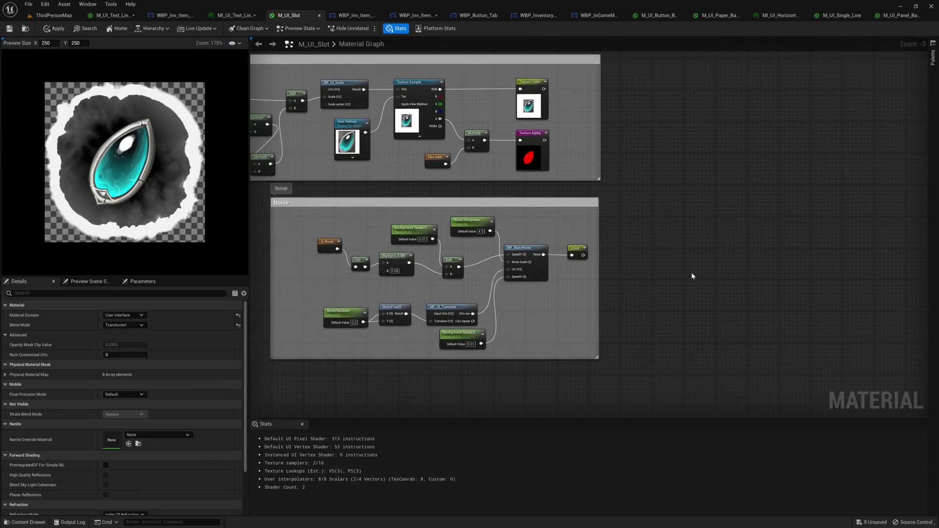
{"action": "left_click", "coordinate": [577, 251]}
{"action": "key", "text": "space"}
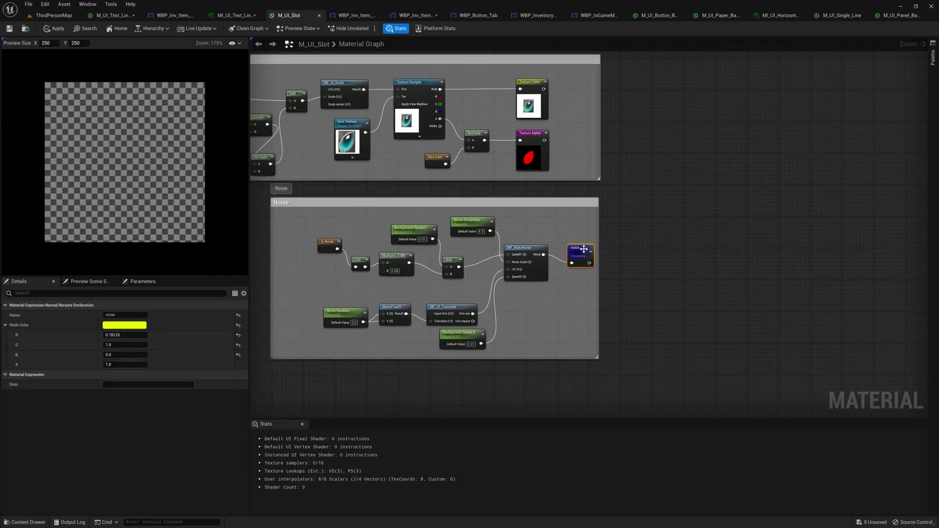
{"action": "right_click_drag", "start_coordinate": [645, 245], "coordinate": [677, 248]}
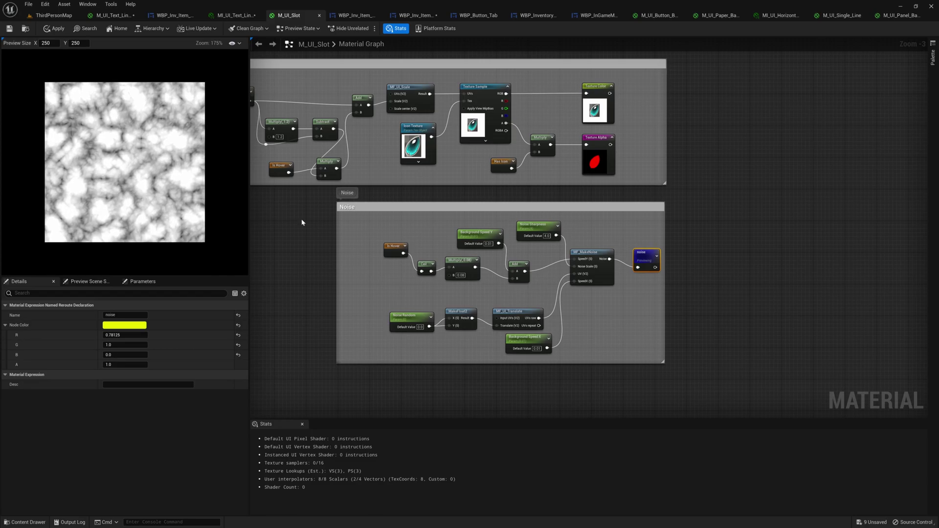
{"action": "right_click_drag", "start_coordinate": [302, 222], "coordinate": [287, 191]}
{"action": "right_click_drag", "start_coordinate": [650, 295], "coordinate": [633, 308]}
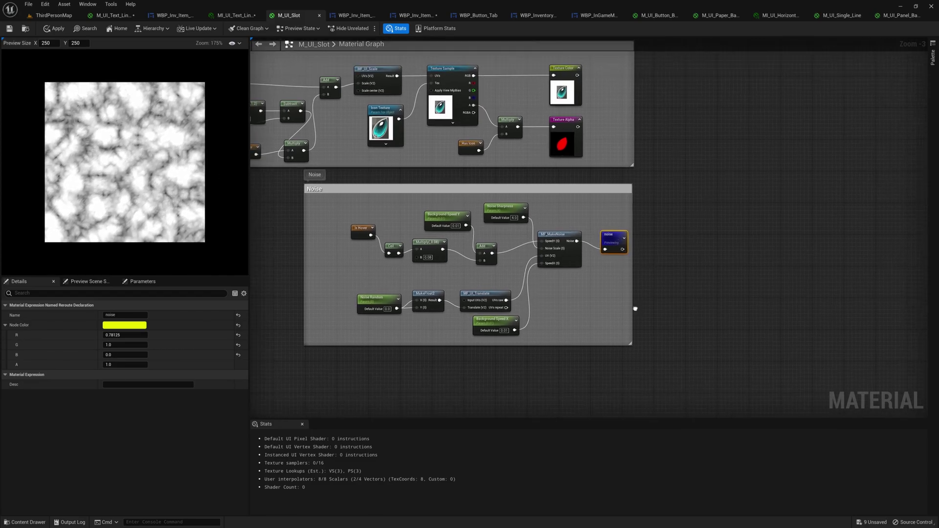
{"action": "right_click", "coordinate": [634, 309]}
Open the MF_MakeNoise function from the Noise group, check its preview on a plane, and close it
{"action": "left_click", "coordinate": [562, 240]}
{"action": "scroll", "coordinate": [561, 245], "scroll_direction": "up", "scroll_amount": 1}
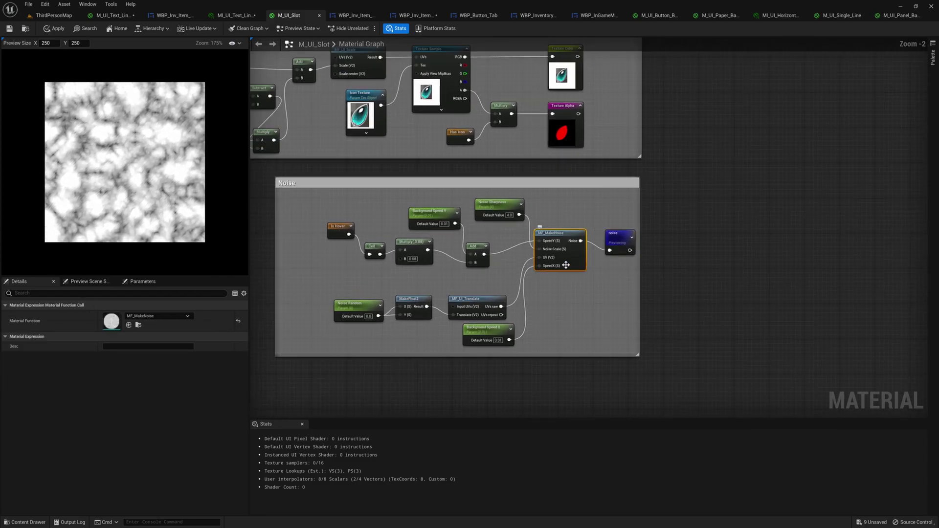
{"action": "double_click", "coordinate": [561, 234]}
{"action": "scroll", "coordinate": [560, 262], "scroll_direction": "down", "scroll_amount": 4}
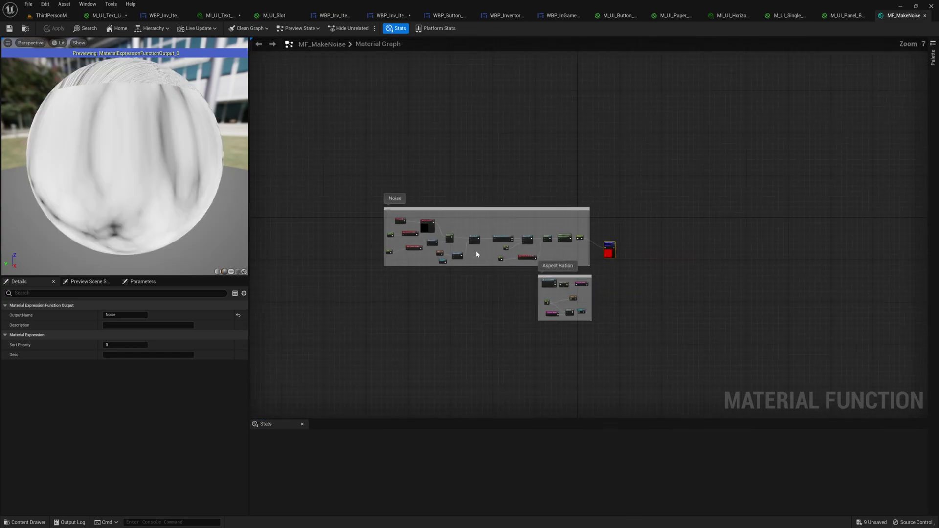
{"action": "left_click", "coordinate": [231, 271]}
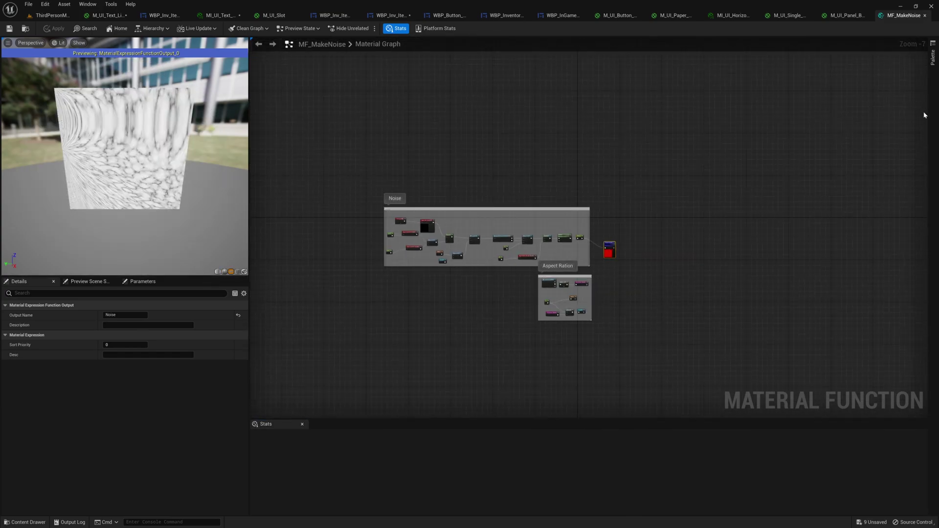
{"action": "left_click", "coordinate": [925, 15]}
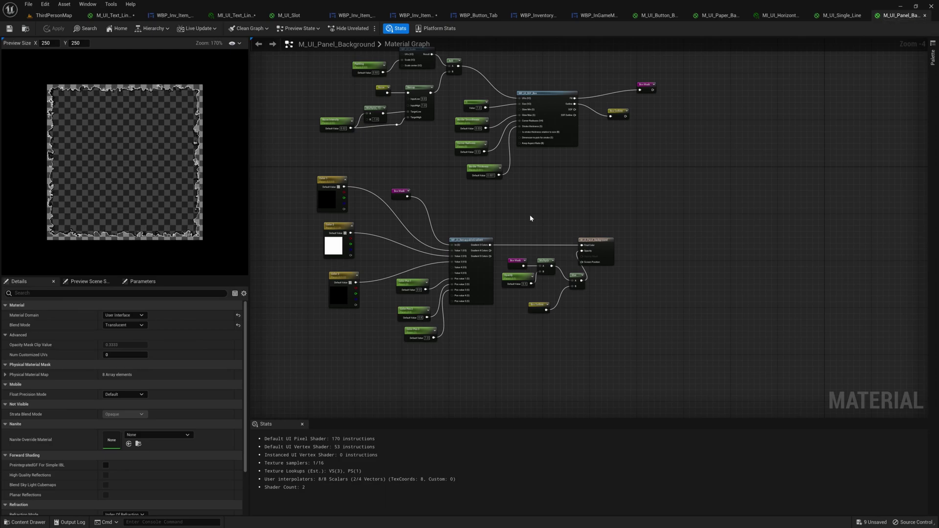
Look through the button and paper background materials and return to the M_UI_Slot graph
{"action": "left_click", "coordinate": [658, 15]}
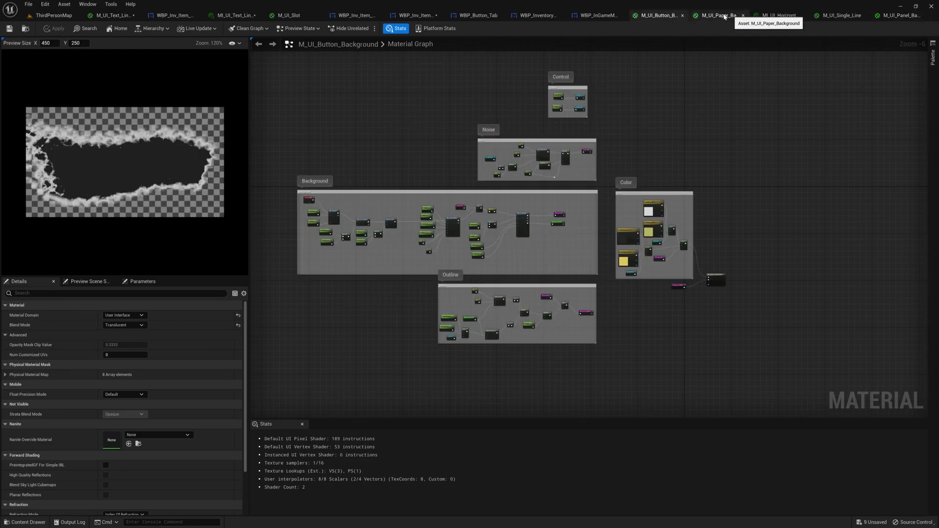
{"action": "left_click", "coordinate": [719, 15]}
{"action": "key", "text": "ctrl+space"}
{"action": "double_click", "coordinate": [275, 384]}
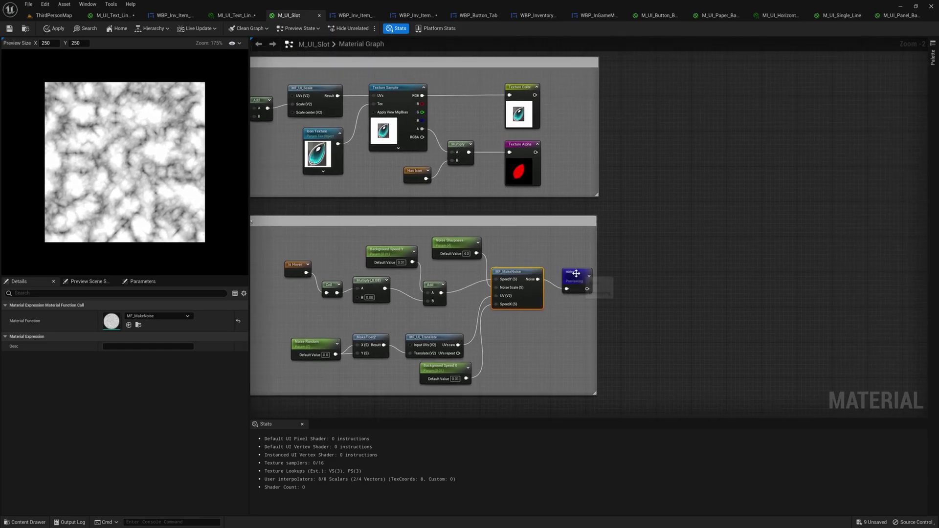
Inspect the noise node's inputs and stop previewing it to restore the full slot material preview
{"action": "left_click", "coordinate": [576, 273]}
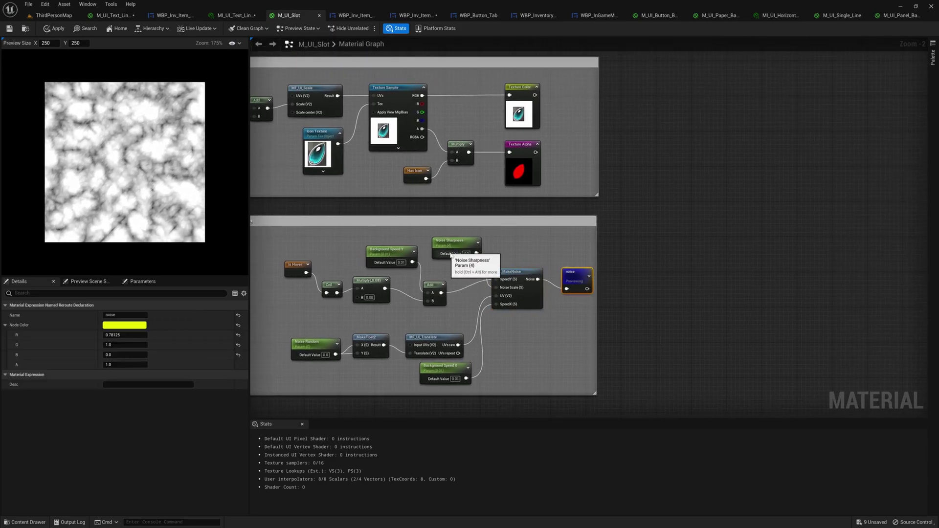
{"action": "scroll", "coordinate": [467, 266], "scroll_direction": "up", "scroll_amount": 2}
{"action": "right_click_drag", "start_coordinate": [466, 267], "coordinate": [449, 245]}
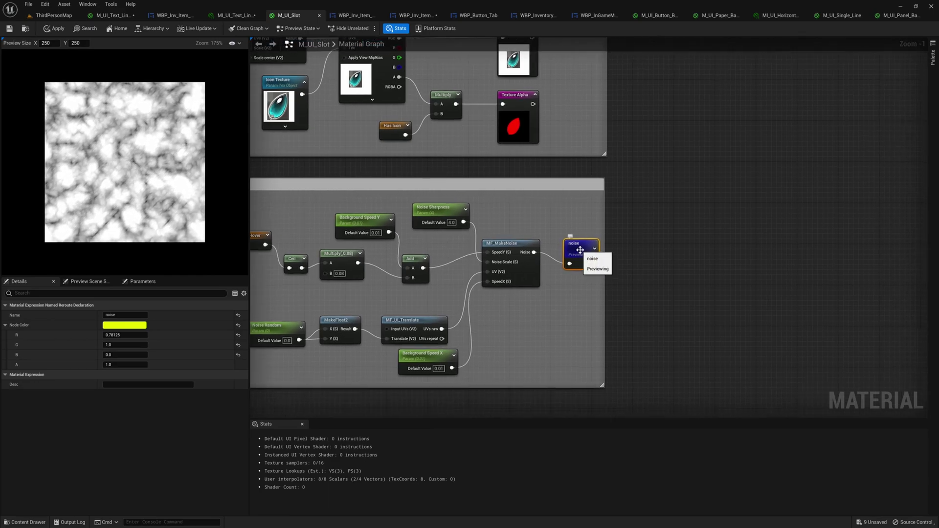
{"action": "key", "text": "space"}
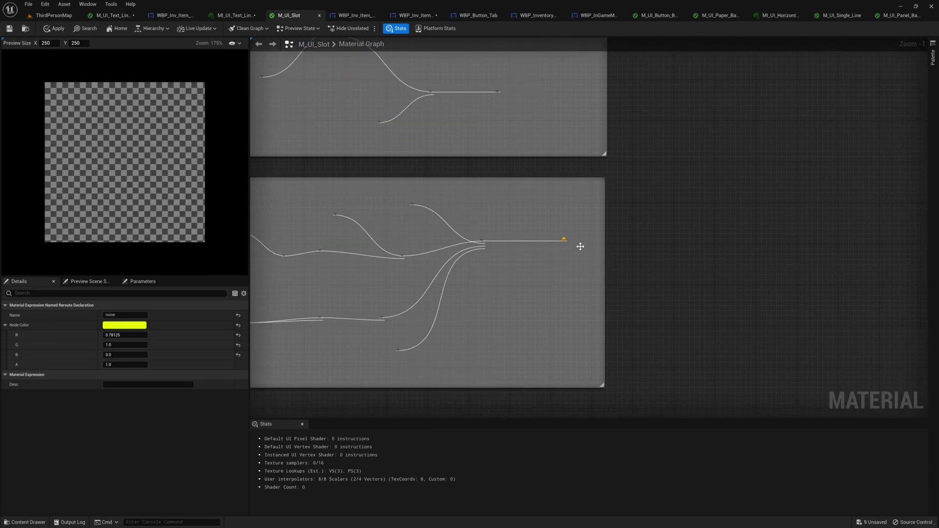
{"action": "key", "text": "space"}
{"action": "key", "text": "space"}
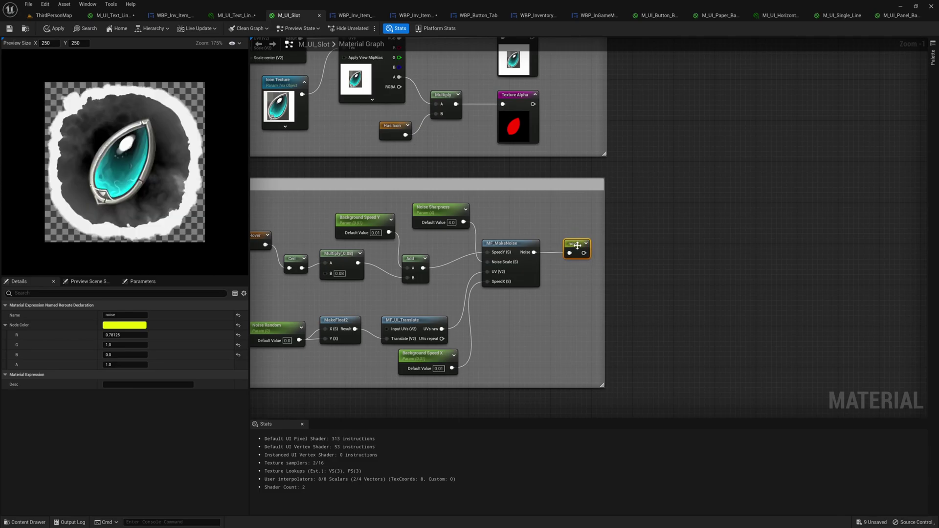
Test the Is Active parameter in the State Control group by setting its default to 1, and restore it to 0
{"action": "scroll", "coordinate": [557, 197], "scroll_direction": "down", "scroll_amount": 3}
{"action": "right_click_drag", "start_coordinate": [557, 197], "coordinate": [554, 289]}
{"action": "right_click_drag", "start_coordinate": [617, 140], "coordinate": [634, 338]}
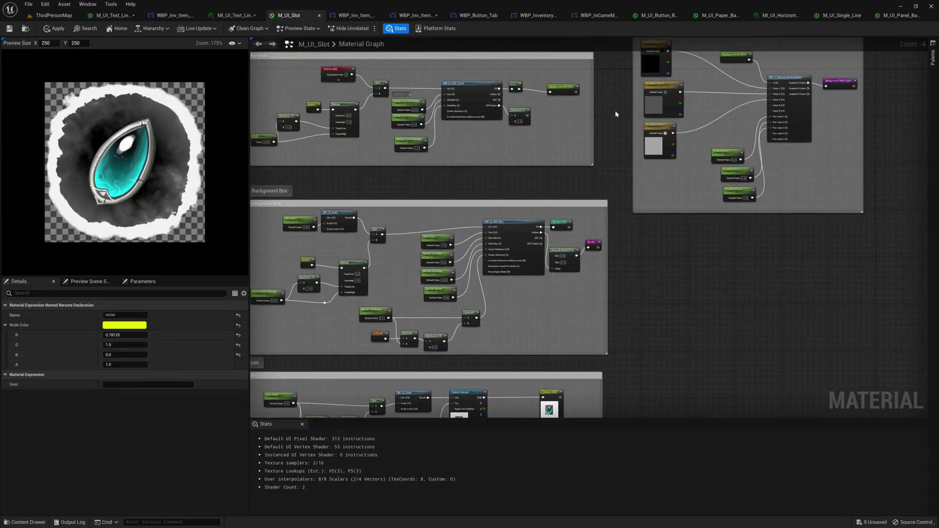
{"action": "right_click_drag", "start_coordinate": [615, 114], "coordinate": [633, 231]}
{"action": "scroll", "coordinate": [645, 214], "scroll_direction": "down", "scroll_amount": 4}
{"action": "right_click_drag", "start_coordinate": [613, 123], "coordinate": [565, 243]}
{"action": "scroll", "coordinate": [566, 244], "scroll_direction": "up", "scroll_amount": 2}
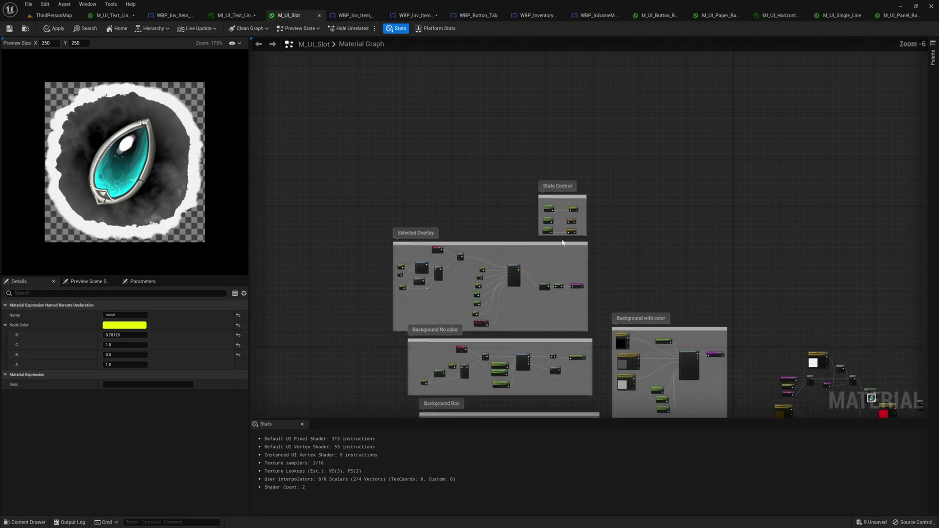
{"action": "right_click_drag", "start_coordinate": [472, 241], "coordinate": [453, 195]}
{"action": "scroll", "coordinate": [449, 195], "scroll_direction": "up", "scroll_amount": 3}
{"action": "right_click_drag", "start_coordinate": [502, 146], "coordinate": [379, 252]}
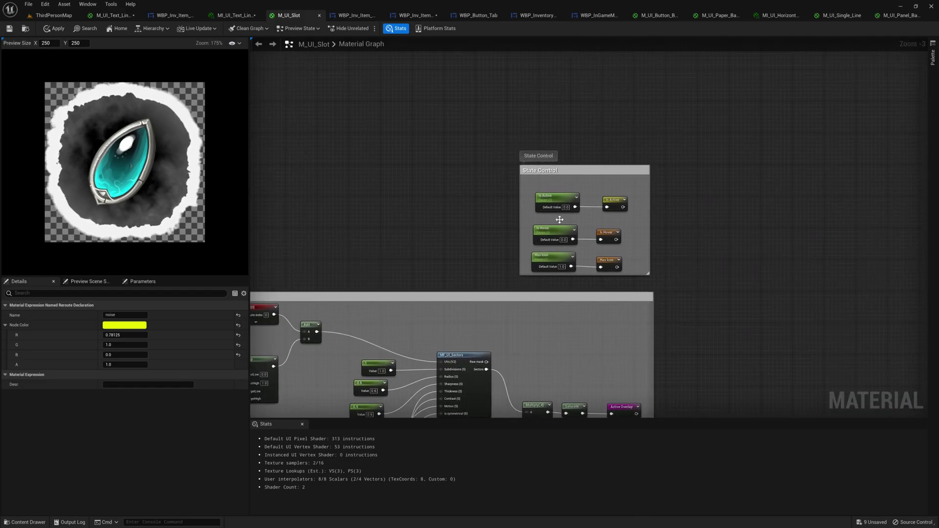
{"action": "right_click_drag", "start_coordinate": [467, 166], "coordinate": [420, 167]}
{"action": "scroll", "coordinate": [519, 171], "scroll_direction": "up", "scroll_amount": 2}
{"action": "right_click_drag", "start_coordinate": [519, 170], "coordinate": [474, 151]}
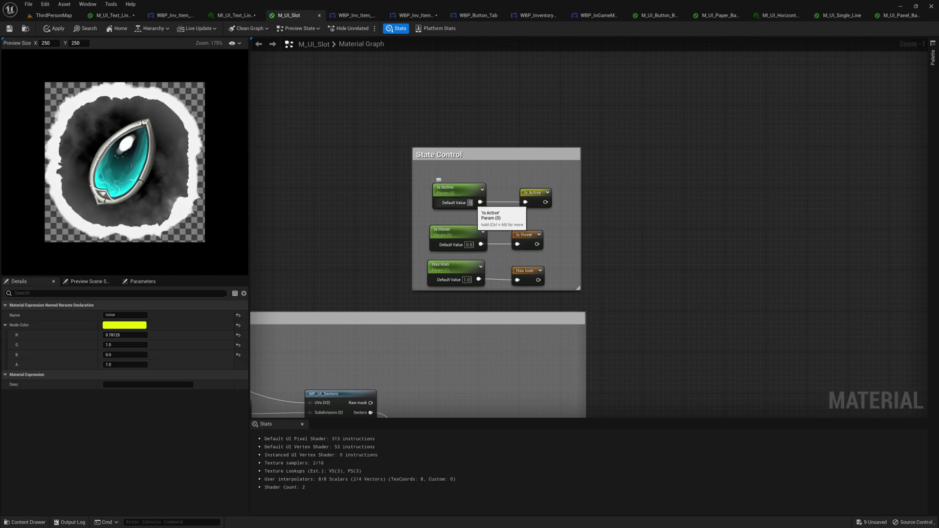
{"action": "key", "text": "Return"}
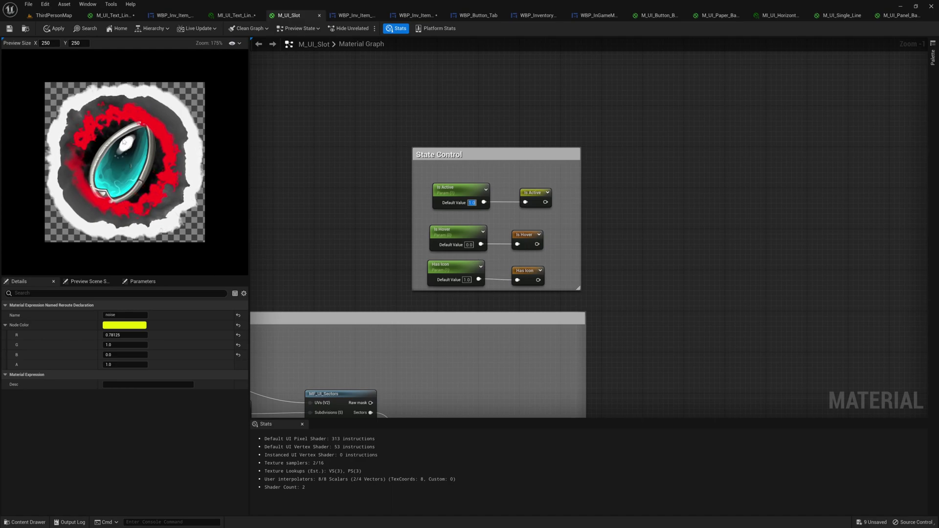
{"action": "type", "text": "0"}
{"action": "key", "text": "Return"}
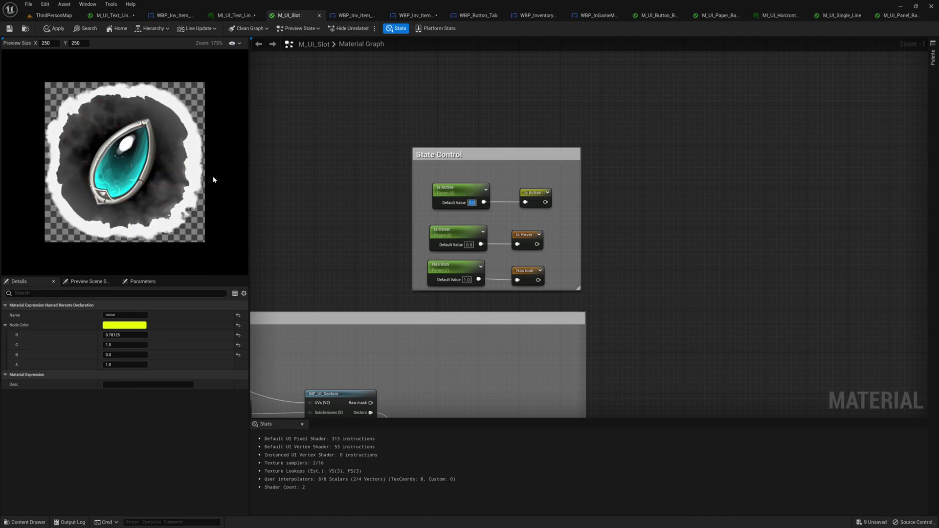
Test the Is Hover parameter in the State Control group by setting its default to 1, and restore it to 0
{"action": "left_click", "coordinate": [469, 245]}
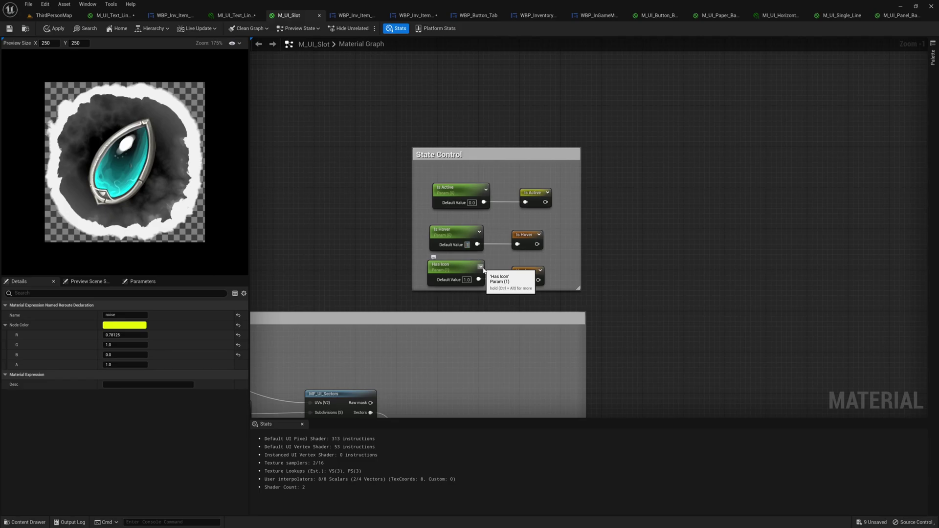
{"action": "type", "text": "1"}
{"action": "key", "text": "Return"}
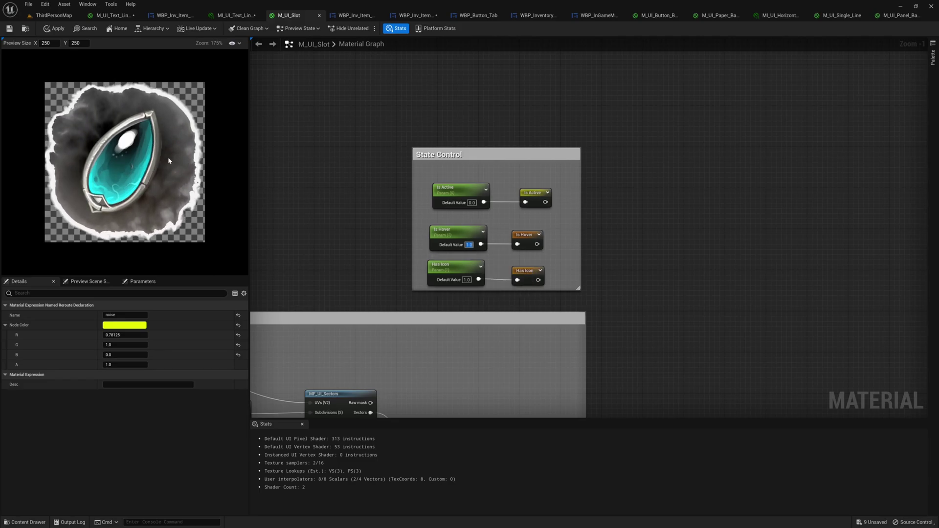
{"action": "left_click", "coordinate": [469, 244]}
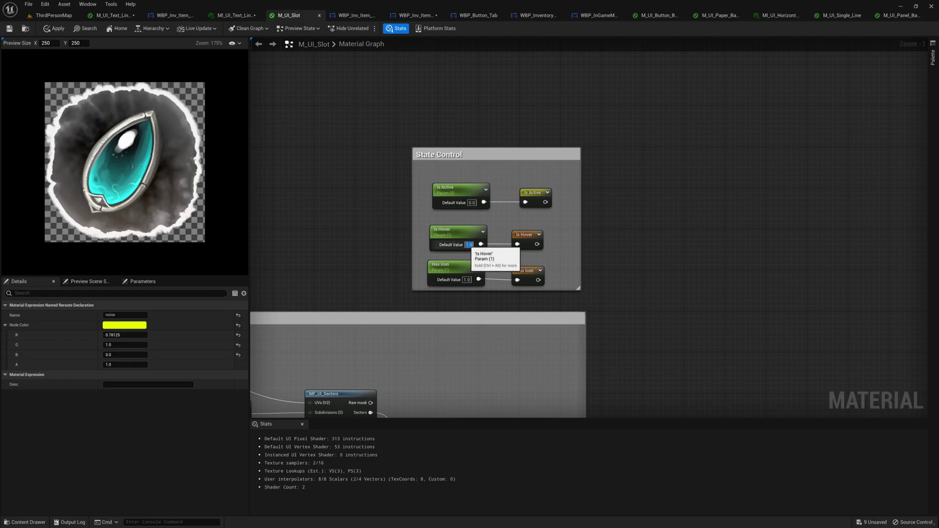
{"action": "type", "text": "0"}
{"action": "key", "text": "Return"}
Test the Has Icon parameter in the State Control group by setting its default to 0, and restore it to 1
{"action": "left_click", "coordinate": [466, 280]}
{"action": "type", "text": "0"}
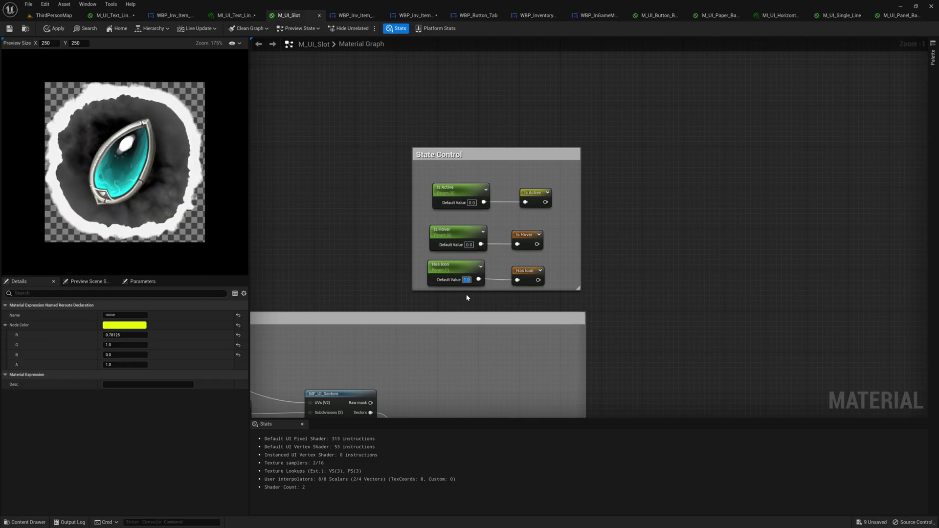
{"action": "key", "text": "Return"}
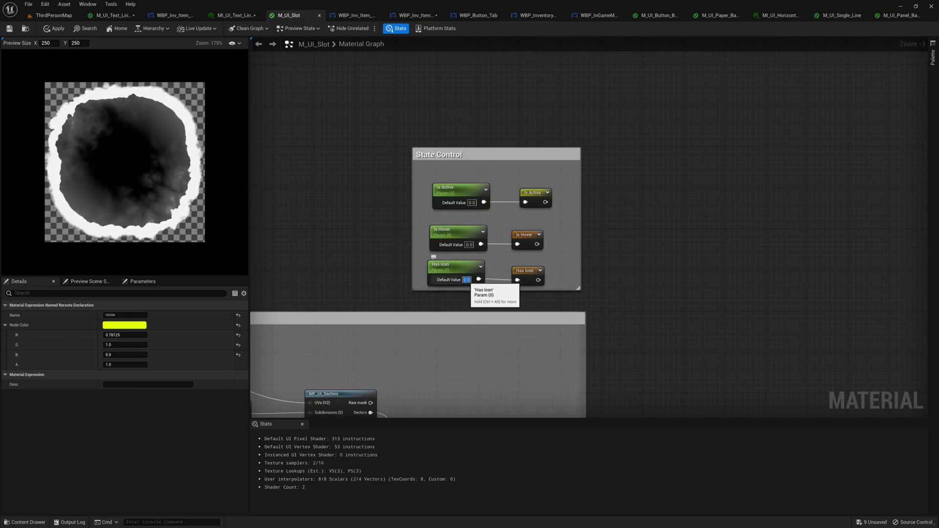
{"action": "type", "text": "1"}
{"action": "key", "text": "Return"}
Preview the Active Overlay reroute node in the Selected Overlay group and examine the nodes feeding it
{"action": "scroll", "coordinate": [379, 235], "scroll_direction": "down", "scroll_amount": 3}
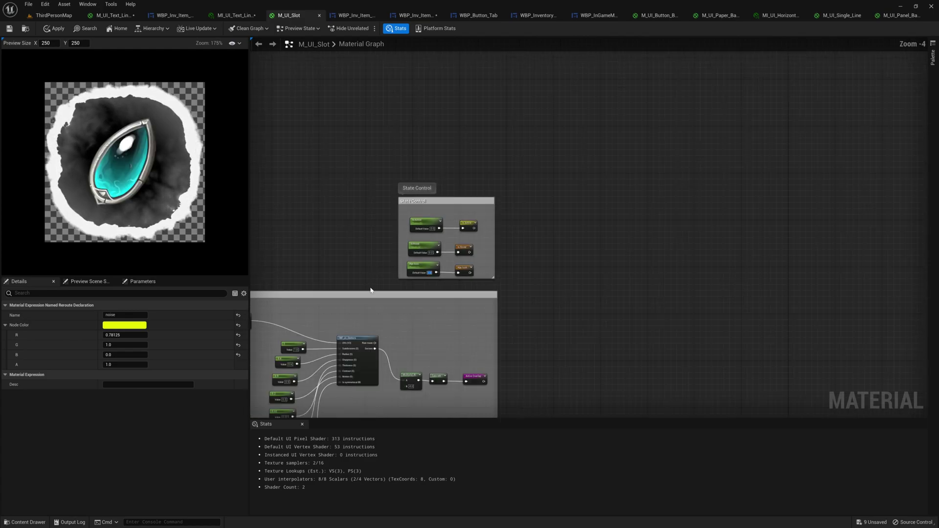
{"action": "right_click_drag", "start_coordinate": [367, 266], "coordinate": [453, 144]}
{"action": "scroll", "coordinate": [474, 165], "scroll_direction": "up", "scroll_amount": 1}
{"action": "right_click_drag", "start_coordinate": [635, 275], "coordinate": [659, 293]}
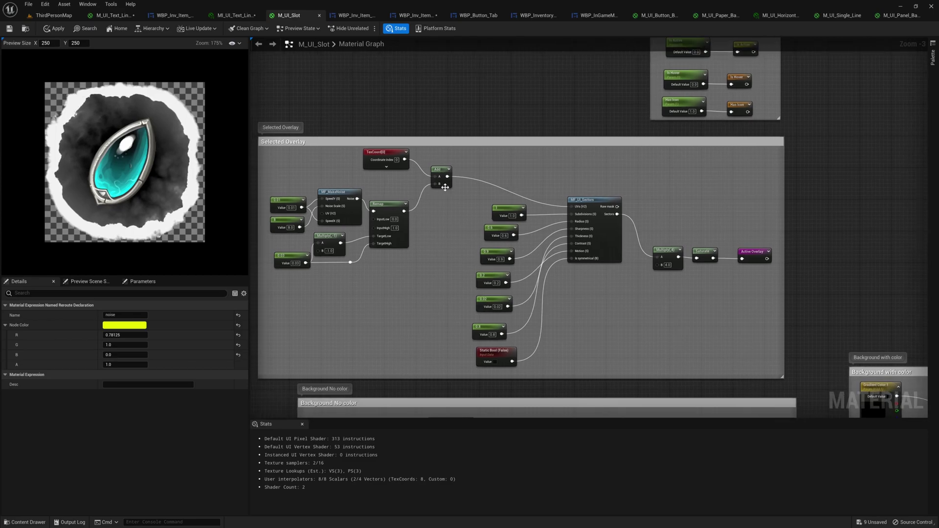
{"action": "right_click_drag", "start_coordinate": [445, 188], "coordinate": [405, 181]}
{"action": "left_click", "coordinate": [723, 245]}
{"action": "key", "text": "space"}
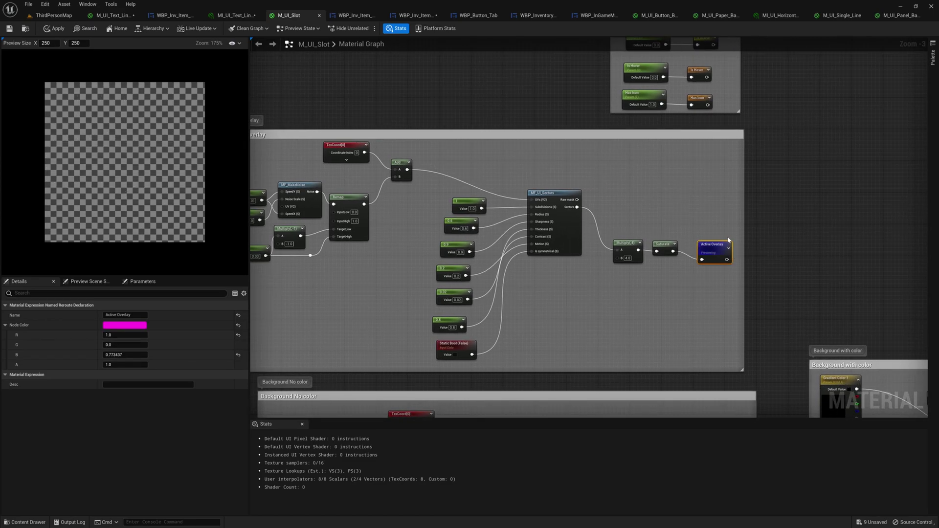
{"action": "right_click_drag", "start_coordinate": [402, 283], "coordinate": [409, 271]}
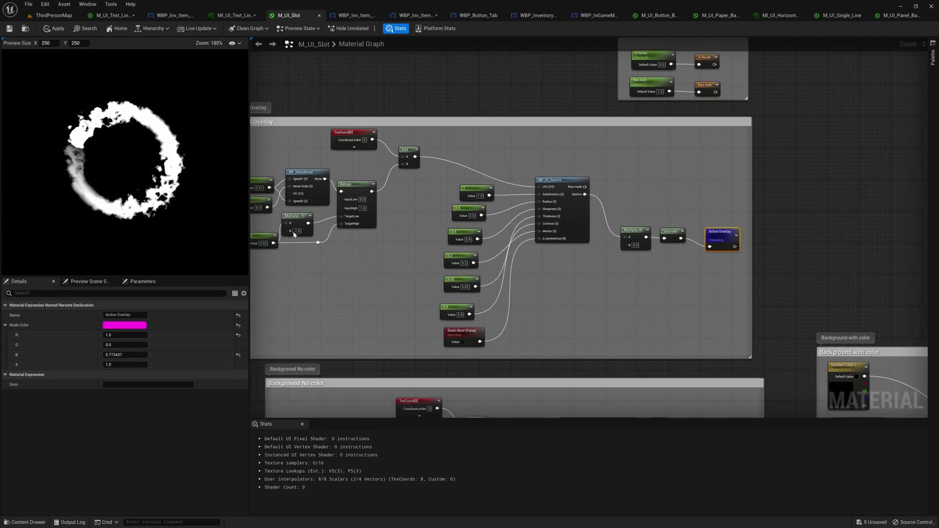
{"action": "right_click_drag", "start_coordinate": [443, 184], "coordinate": [450, 201]}
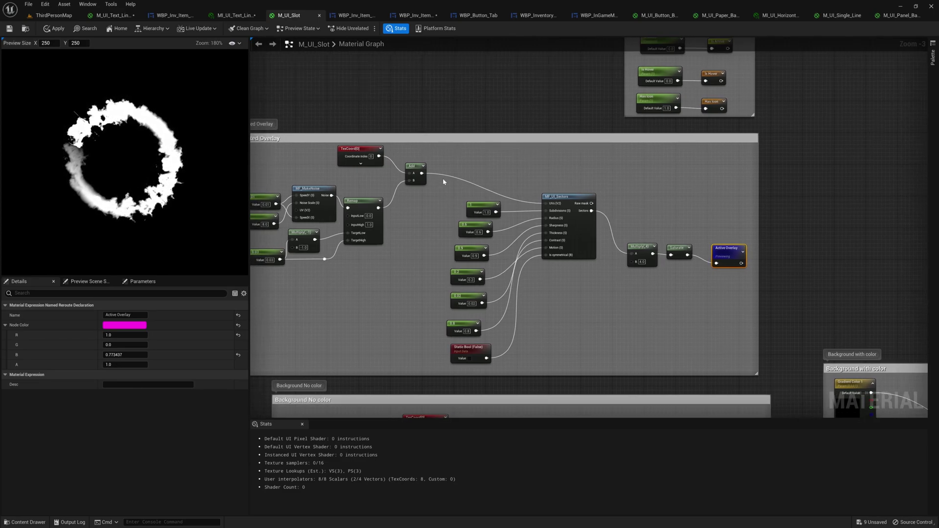
Test the noise distortion in the Selected Overlay group by disconnecting Add from the UVs input of MF_UI_Sectors and reconnecting it
{"action": "right_click_drag", "start_coordinate": [385, 193], "coordinate": [421, 196]}
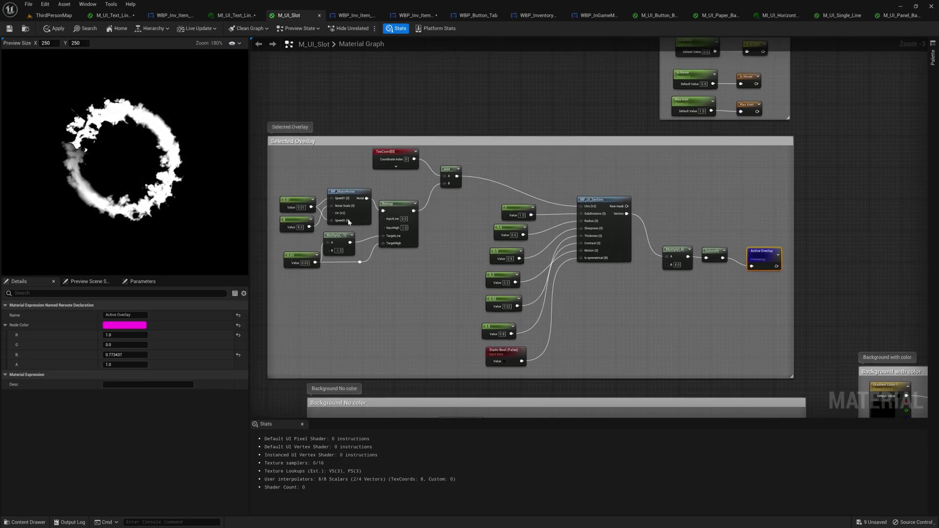
{"action": "right_click", "coordinate": [456, 226]}
{"action": "left_click", "coordinate": [365, 233]}
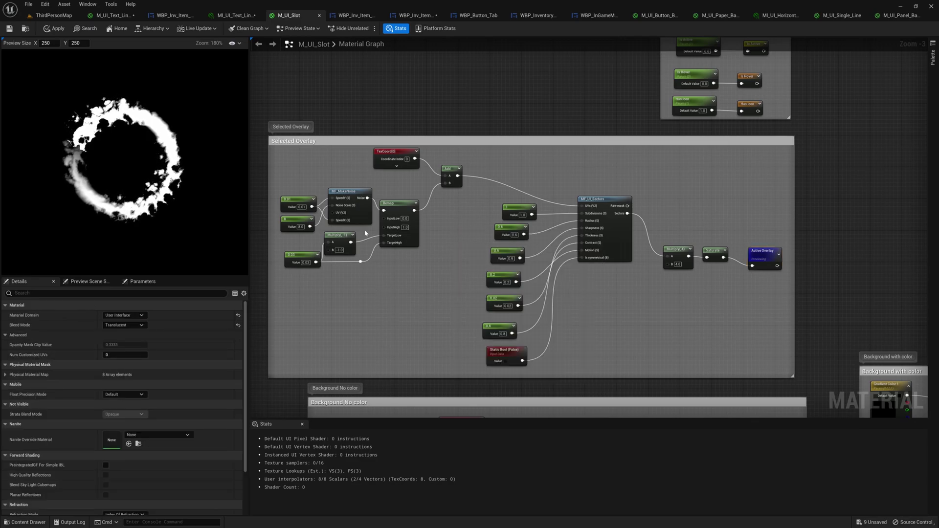
{"action": "right_click_drag", "start_coordinate": [609, 314], "coordinate": [525, 308]}
{"action": "scroll", "coordinate": [513, 298], "scroll_direction": "up", "scroll_amount": 1}
{"action": "scroll", "coordinate": [530, 325], "scroll_direction": "up", "scroll_amount": 1}
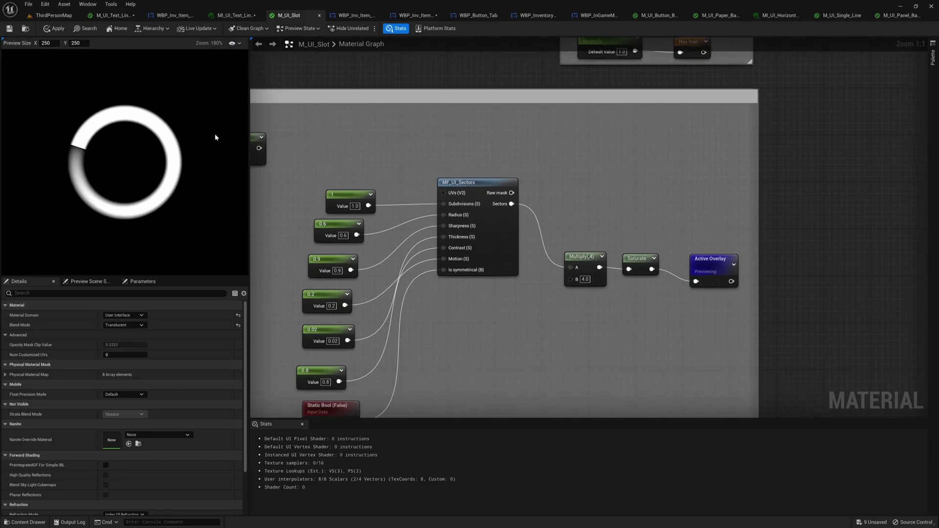
{"action": "left_click", "coordinate": [458, 182]}
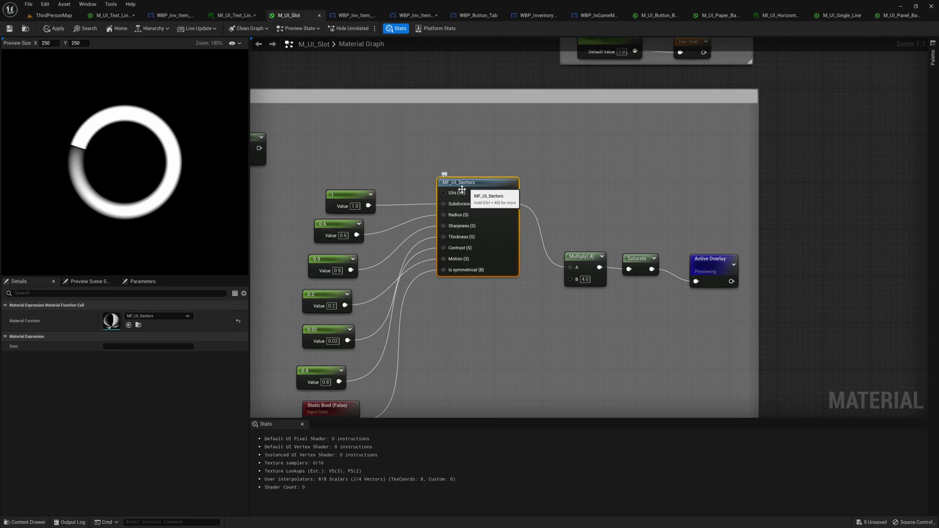
{"action": "right_click_drag", "start_coordinate": [270, 145], "coordinate": [483, 159]}
{"action": "scroll", "coordinate": [482, 160], "scroll_direction": "down", "scroll_amount": 1}
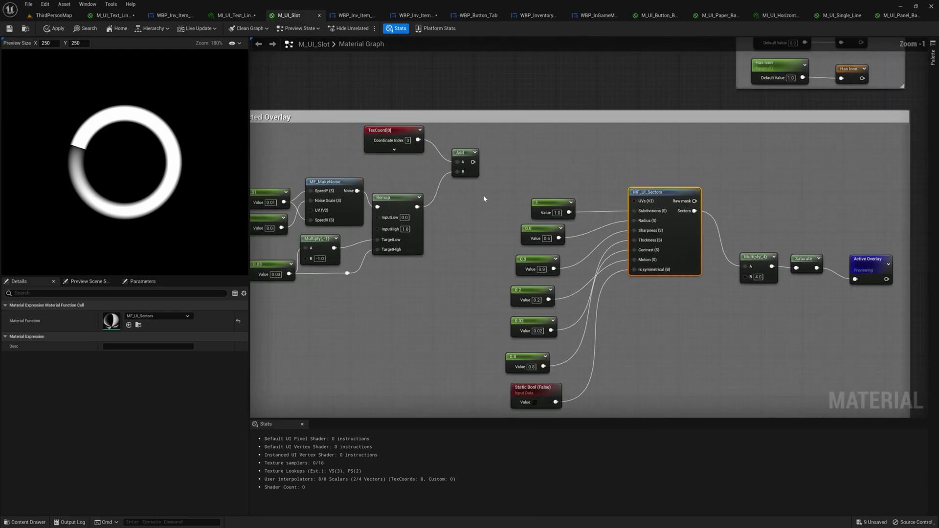
{"action": "left_click_drag", "start_coordinate": [473, 162], "coordinate": [633, 199]}
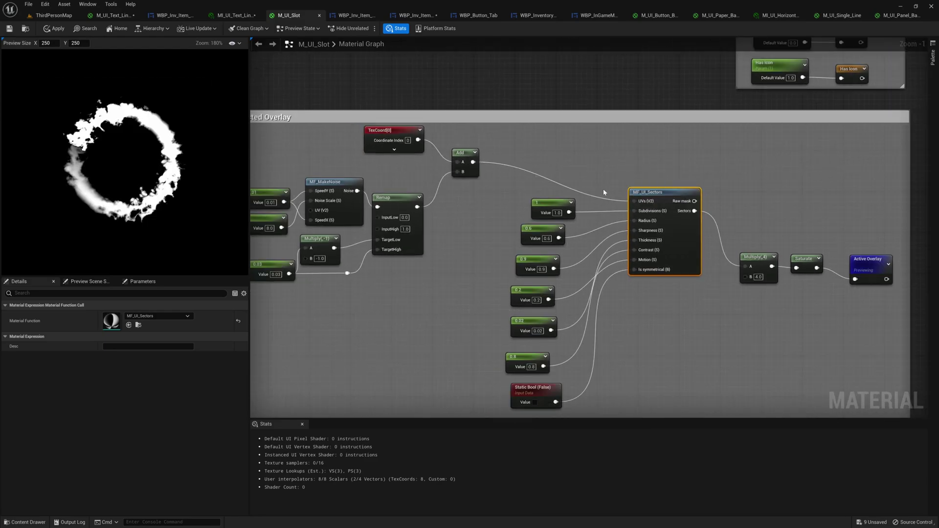
{"action": "right_click_drag", "start_coordinate": [633, 198], "coordinate": [553, 189]}
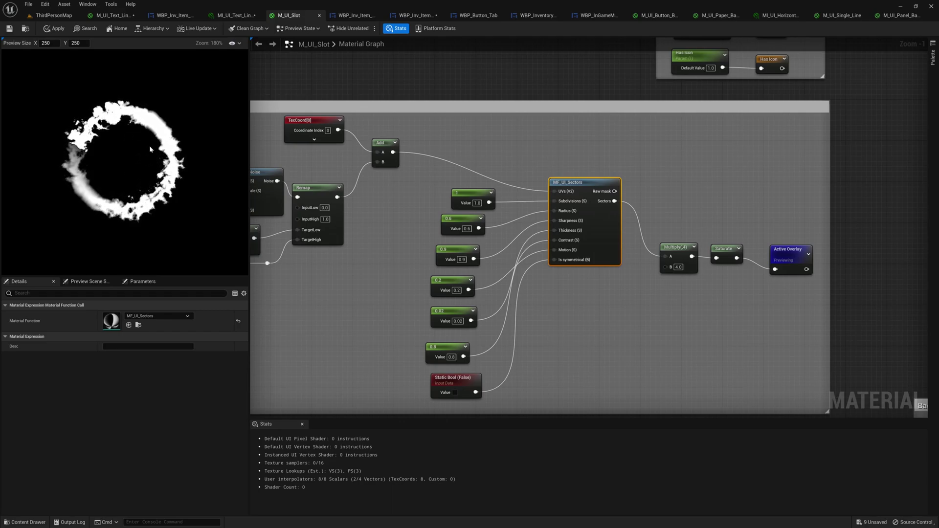
Stop previewing Active Overlay and preview the Background No Color reroute node in the Background No color group
{"action": "scroll", "coordinate": [599, 300], "scroll_direction": "down", "scroll_amount": 2}
{"action": "left_click", "coordinate": [705, 218]}
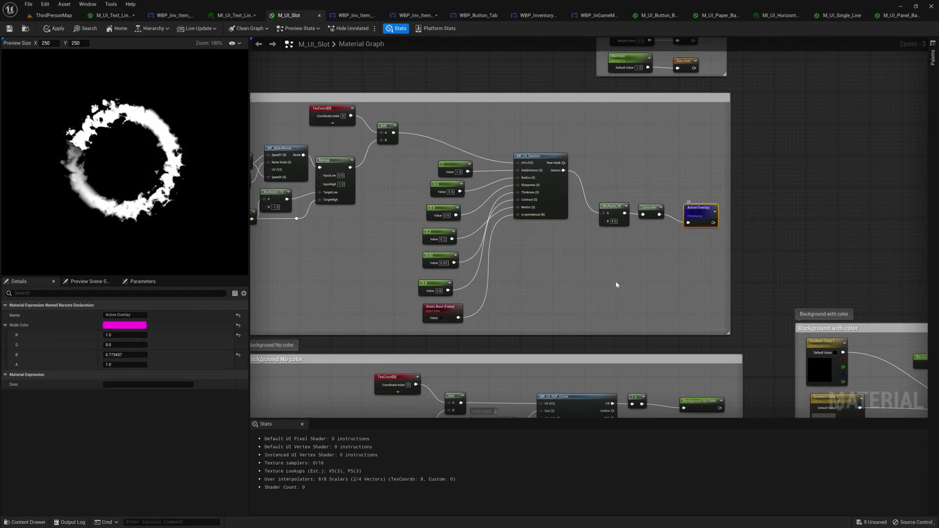
{"action": "key", "text": "space"}
{"action": "scroll", "coordinate": [615, 281], "scroll_direction": "down", "scroll_amount": 1}
{"action": "right_click_drag", "start_coordinate": [579, 317], "coordinate": [525, 185]}
{"action": "scroll", "coordinate": [586, 205], "scroll_direction": "up", "scroll_amount": 1}
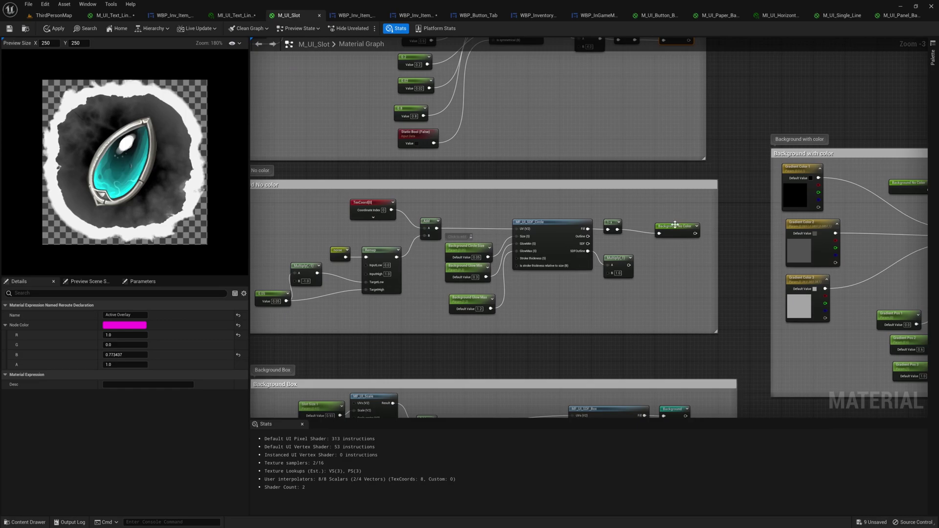
{"action": "left_click", "coordinate": [674, 226]}
{"action": "key", "text": "space"}
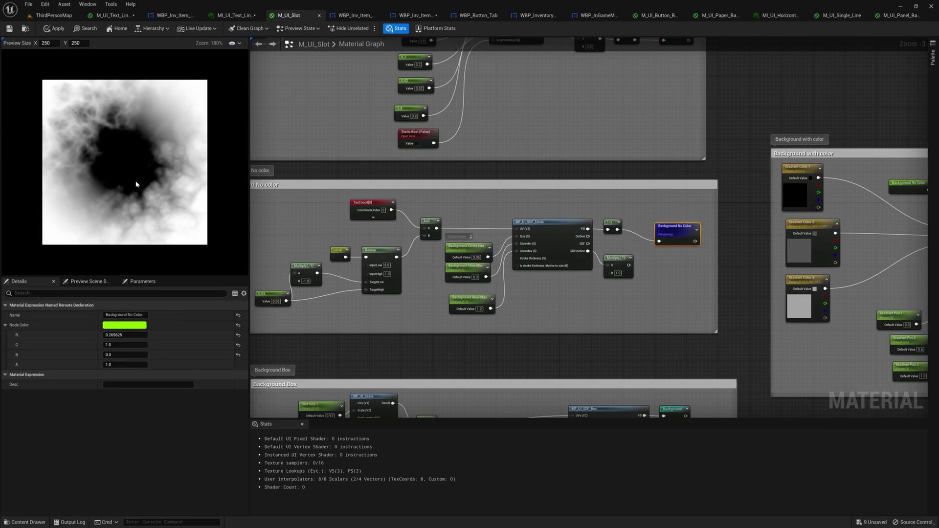
Test the background distortion by disconnecting Add from the UV input of MF_UI_SDF_Circle and reconnecting it, and stop previewing Background No Color
{"action": "right_click_drag", "start_coordinate": [619, 369], "coordinate": [618, 310]}
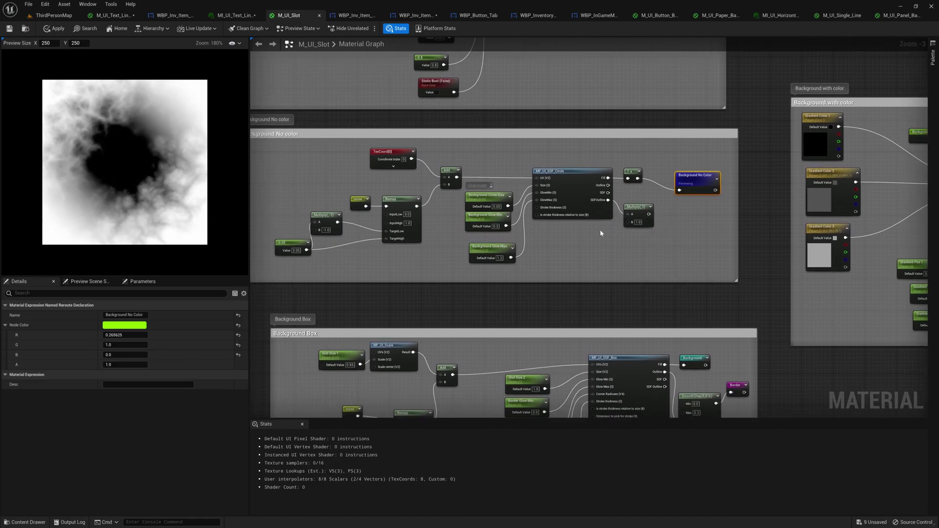
{"action": "right_click_drag", "start_coordinate": [601, 233], "coordinate": [581, 230]}
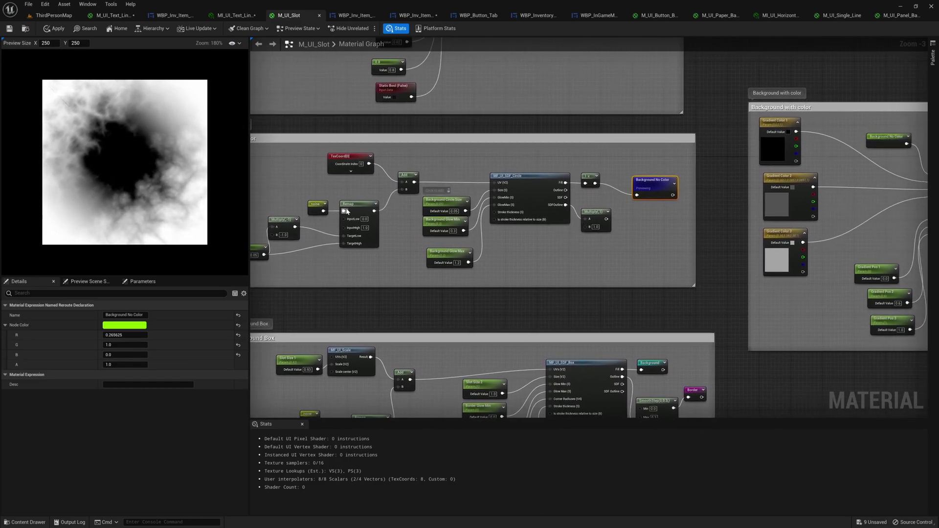
{"action": "left_click", "coordinate": [315, 204]}
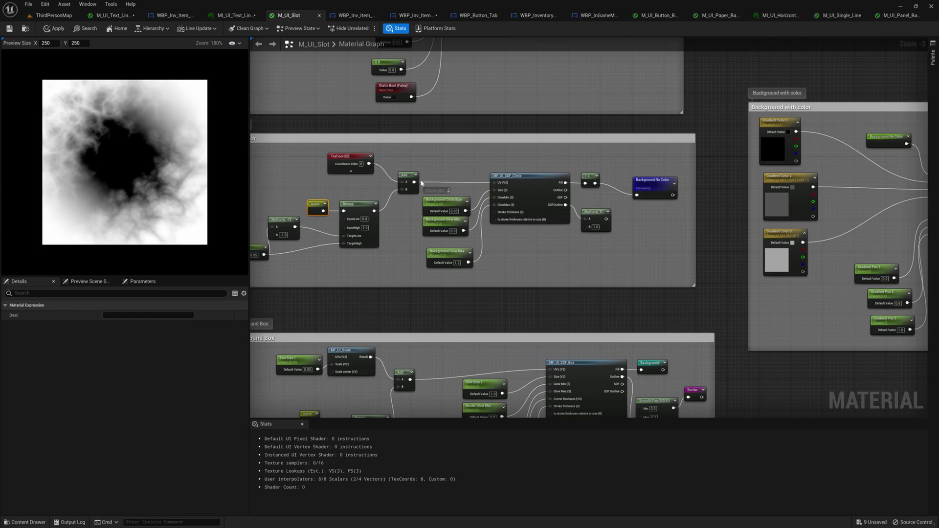
{"action": "left_click", "coordinate": [511, 177]}
{"action": "right_click_drag", "start_coordinate": [511, 182], "coordinate": [500, 184]}
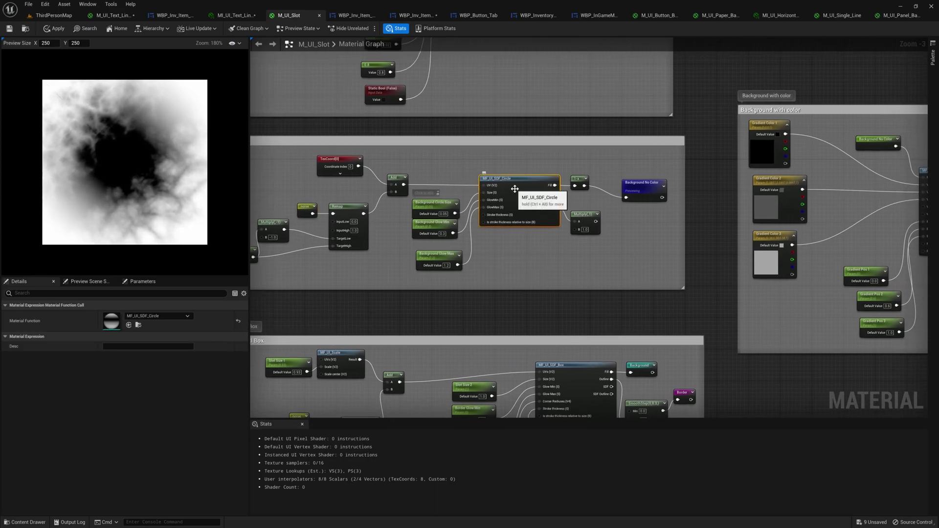
{"action": "left_click", "coordinate": [448, 186]}
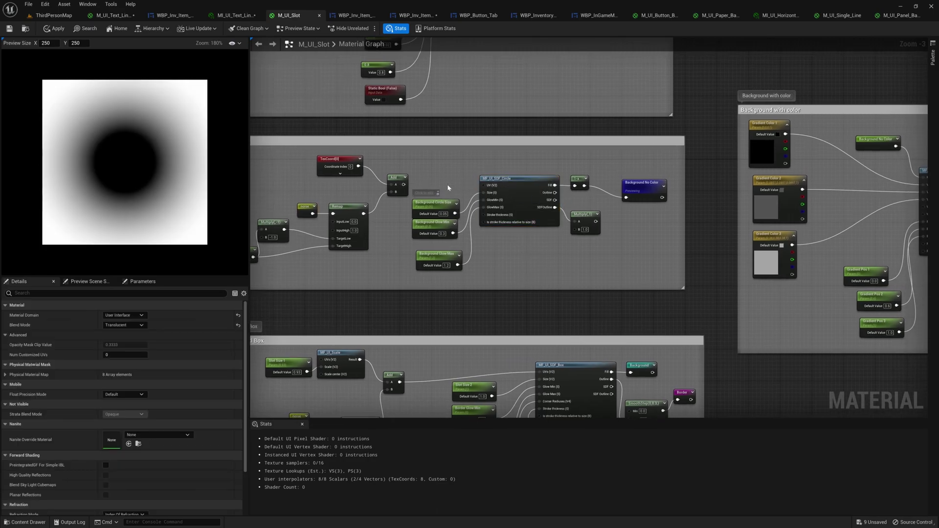
{"action": "left_click_drag", "start_coordinate": [403, 185], "coordinate": [483, 186]}
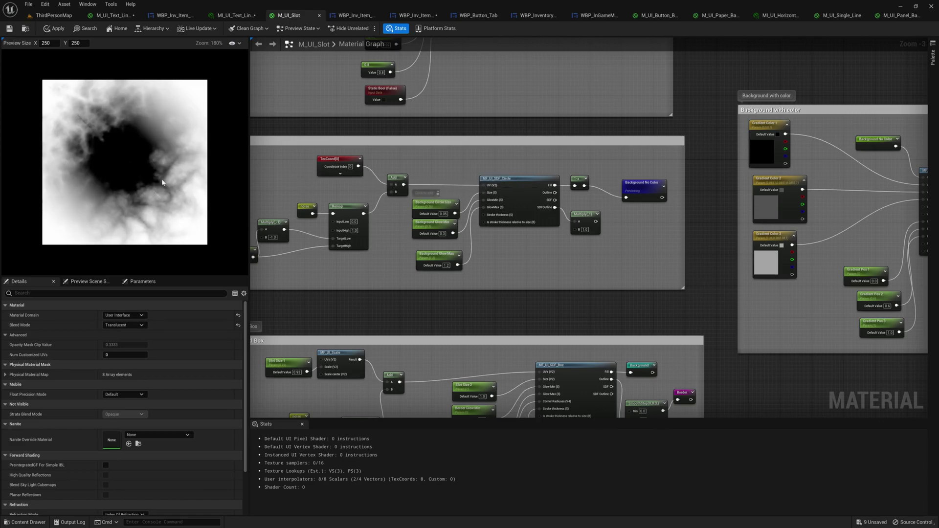
{"action": "left_click", "coordinate": [648, 187]}
{"action": "key", "text": "space"}
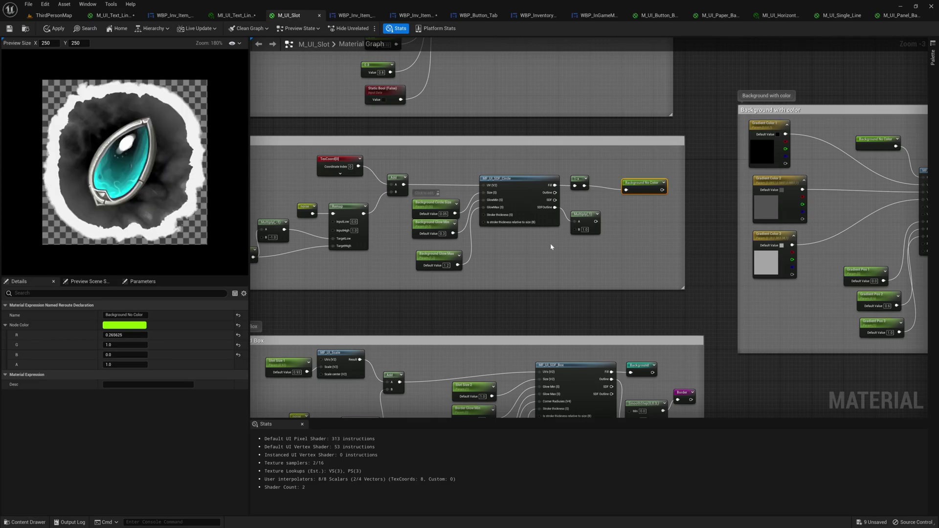
Preview the Border and Background reroute nodes in the Background Box group, examine MF_UI_SDF_Box, and end the node preview
{"action": "right_click_drag", "start_coordinate": [500, 309], "coordinate": [519, 157]}
{"action": "right_click_drag", "start_coordinate": [304, 166], "coordinate": [257, 148]}
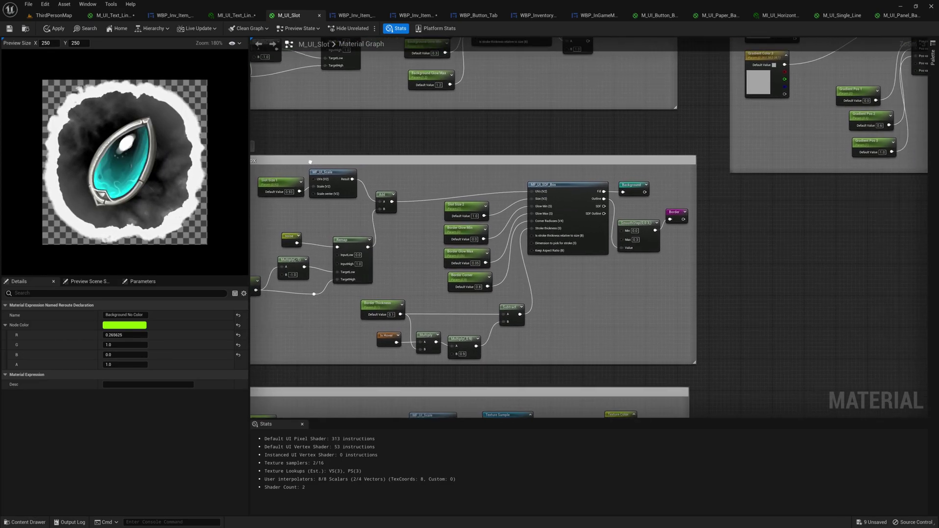
{"action": "left_click", "coordinate": [676, 213]}
{"action": "key", "text": "space"}
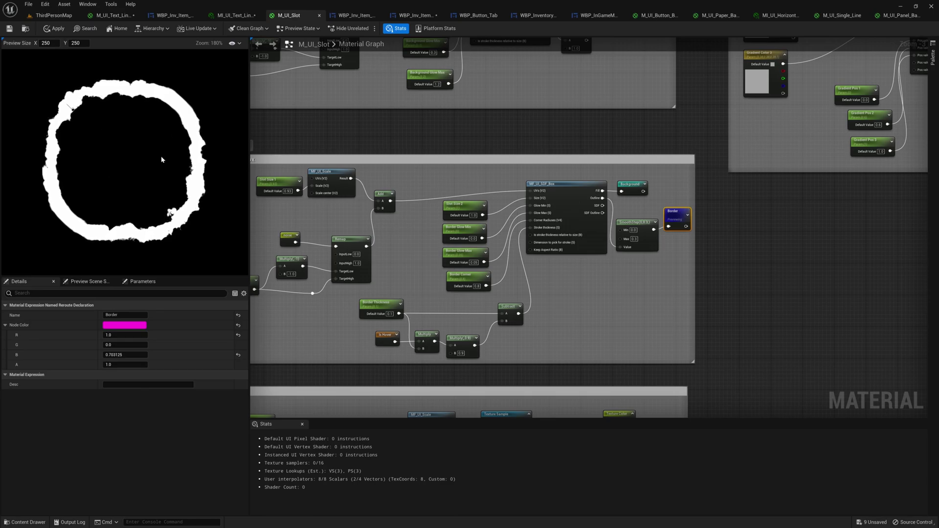
{"action": "left_click", "coordinate": [632, 185]}
{"action": "key", "text": "space"}
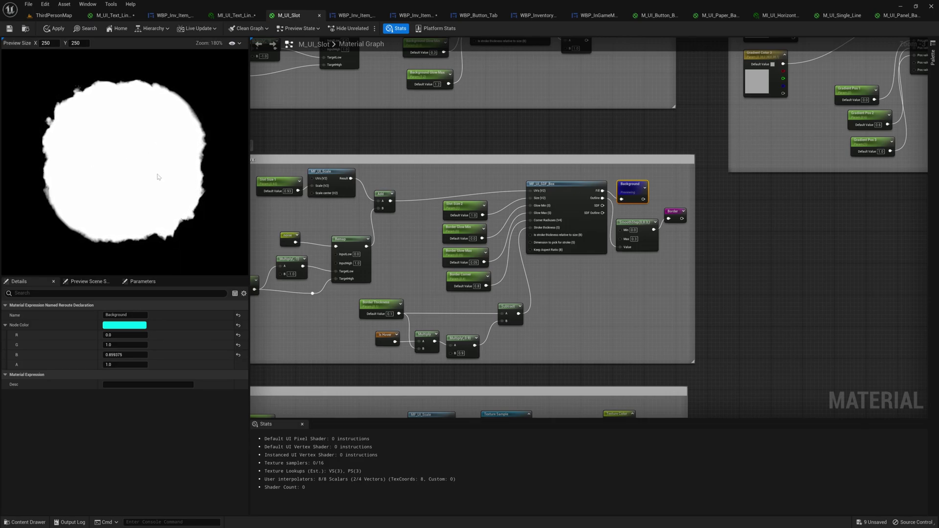
{"action": "right_click_drag", "start_coordinate": [553, 277], "coordinate": [510, 240]}
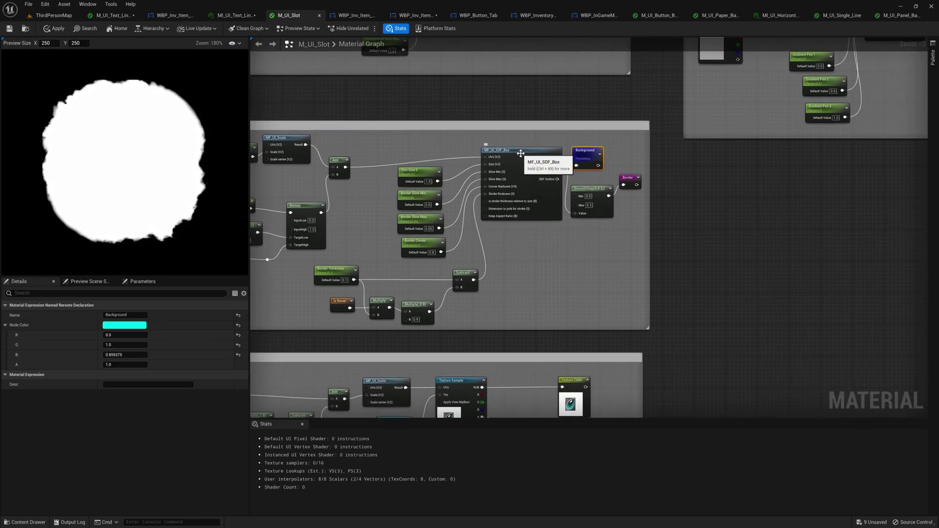
{"action": "right_click_drag", "start_coordinate": [590, 217], "coordinate": [564, 214]}
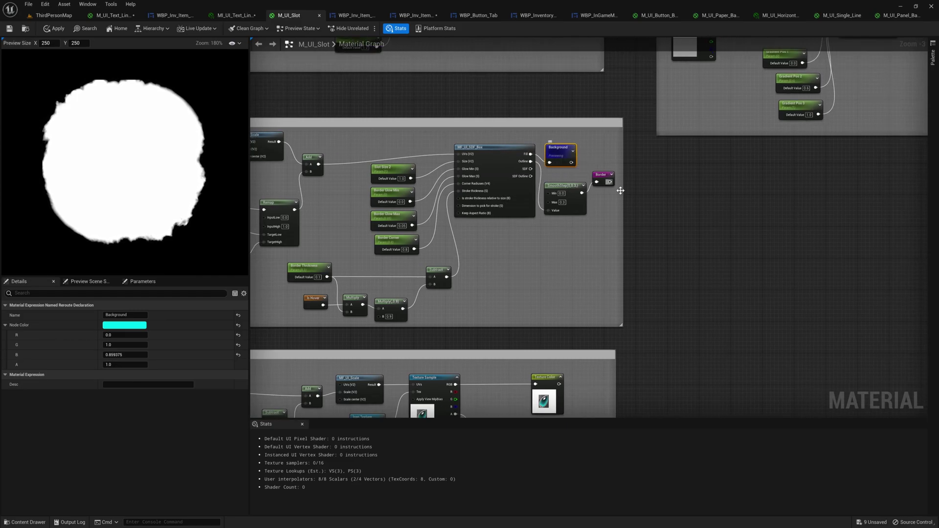
{"action": "scroll", "coordinate": [744, 233], "scroll_direction": "down", "scroll_amount": 3}
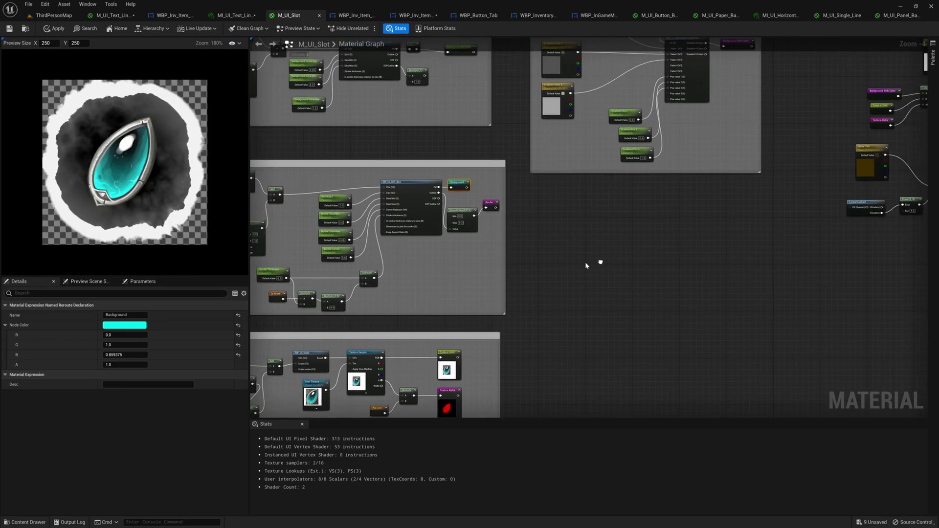
Test the opacity mask by disconnecting the Background node from the Opacity input of M_UI_Slot and reconnecting it
{"action": "scroll", "coordinate": [719, 236], "scroll_direction": "up", "scroll_amount": 3}
{"action": "left_click", "coordinate": [621, 199]}
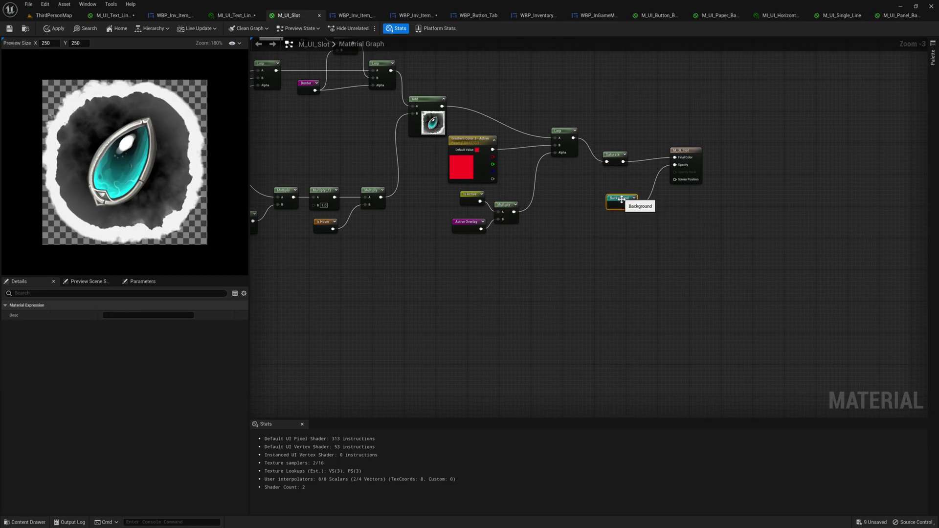
{"action": "right_click_drag", "start_coordinate": [654, 214], "coordinate": [577, 246]}
{"action": "scroll", "coordinate": [572, 243], "scroll_direction": "up", "scroll_amount": 2}
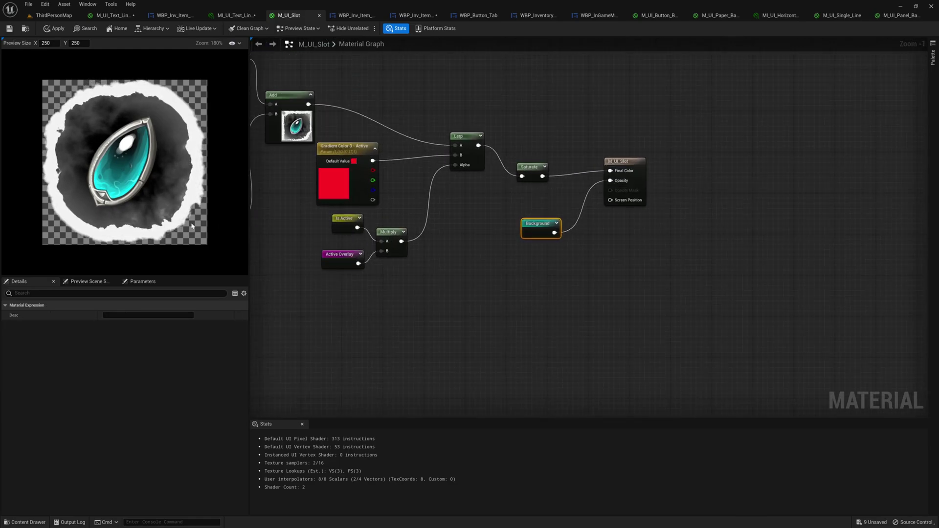
{"action": "left_click", "coordinate": [556, 231], "text": "alt"}
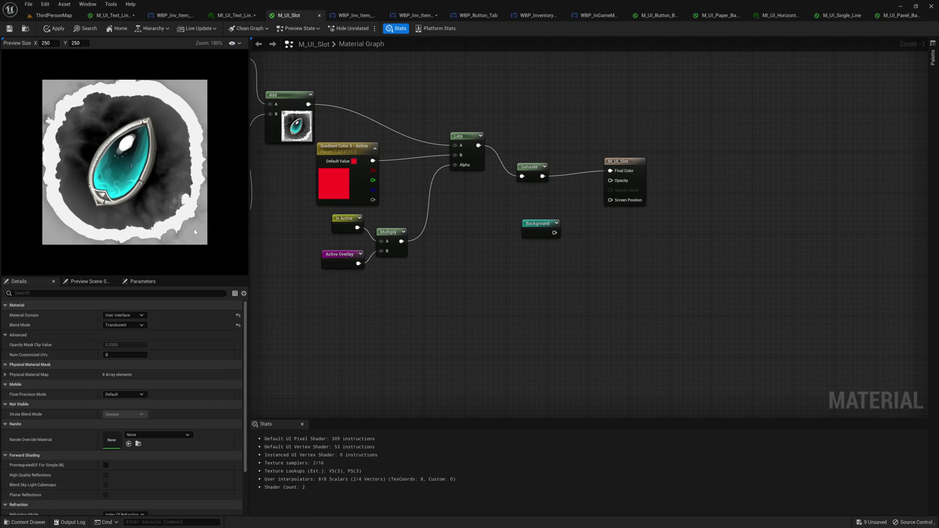
{"action": "left_click_drag", "start_coordinate": [554, 233], "coordinate": [611, 181]}
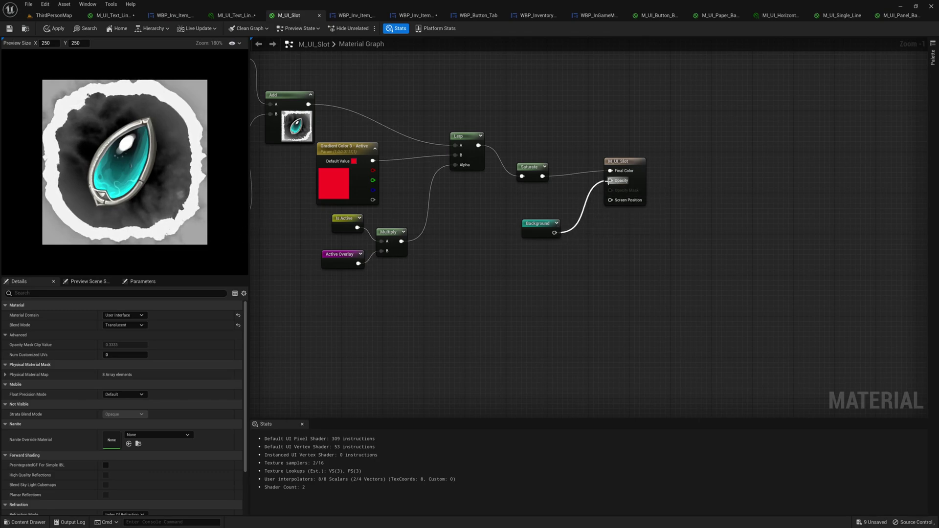
Examine the Icon Texture and Texture Sample nodes in the Icon group
{"action": "scroll", "coordinate": [453, 287], "scroll_direction": "down", "scroll_amount": 7}
{"action": "right_click_drag", "start_coordinate": [398, 320], "coordinate": [536, 272]}
{"action": "scroll", "coordinate": [471, 271], "scroll_direction": "up", "scroll_amount": 2}
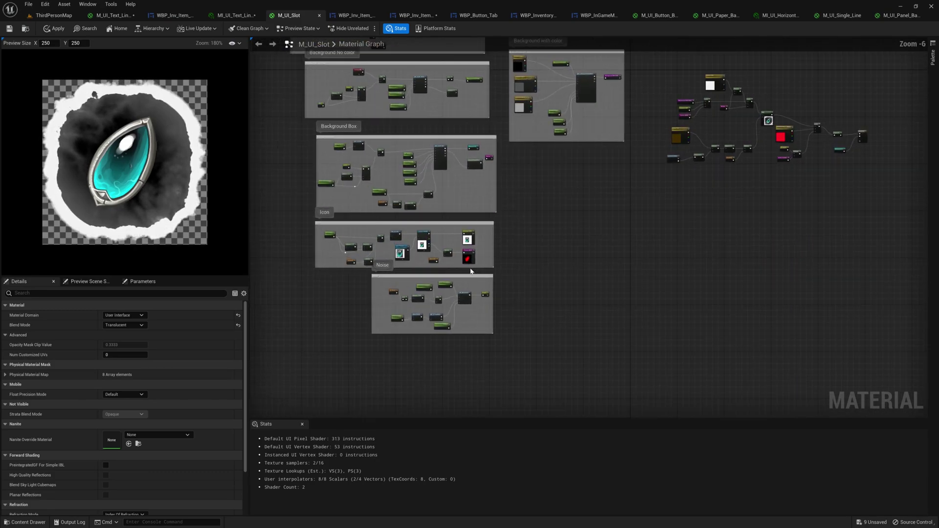
{"action": "scroll", "coordinate": [354, 266], "scroll_direction": "up", "scroll_amount": 2}
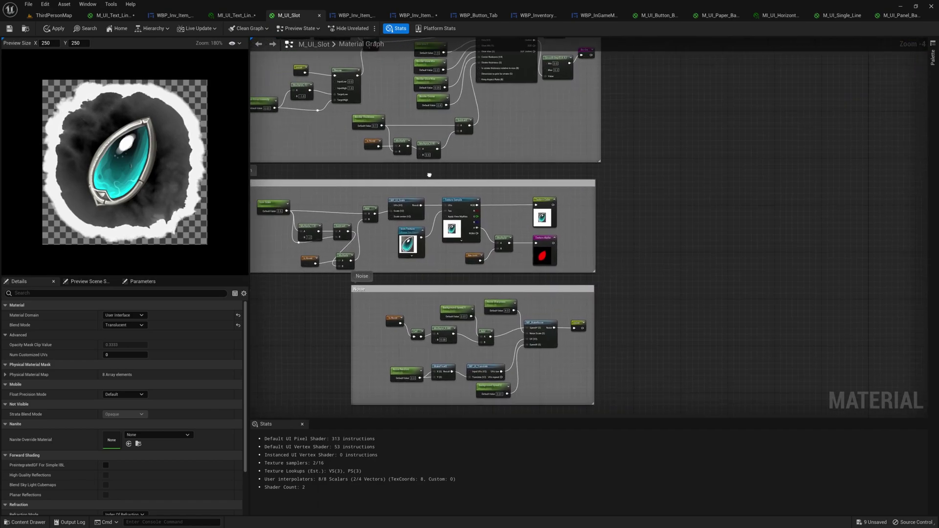
{"action": "scroll", "coordinate": [356, 212], "scroll_direction": "up", "scroll_amount": 3}
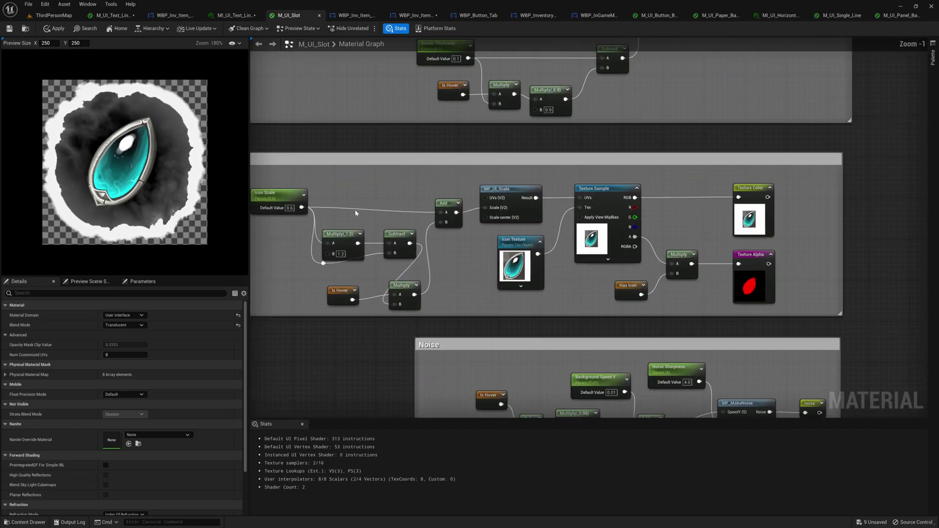
{"action": "left_click", "coordinate": [515, 276]}
{"action": "right_click_drag", "start_coordinate": [485, 281], "coordinate": [435, 270]}
{"action": "right_click_drag", "start_coordinate": [515, 268], "coordinate": [434, 270]}
{"action": "left_click", "coordinate": [469, 186]}
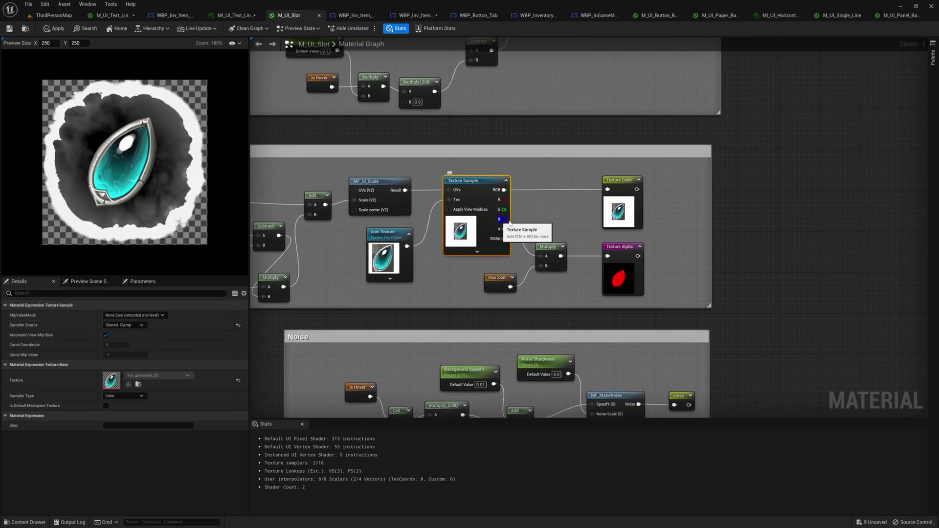
{"action": "right_click_drag", "start_coordinate": [564, 235], "coordinate": [541, 226]}
Examine the Texture Alpha and Texture Color reroute nodes fed by the icon's texture sample
{"action": "left_click", "coordinate": [585, 239]}
{"action": "right_click_drag", "start_coordinate": [629, 199], "coordinate": [589, 260]}
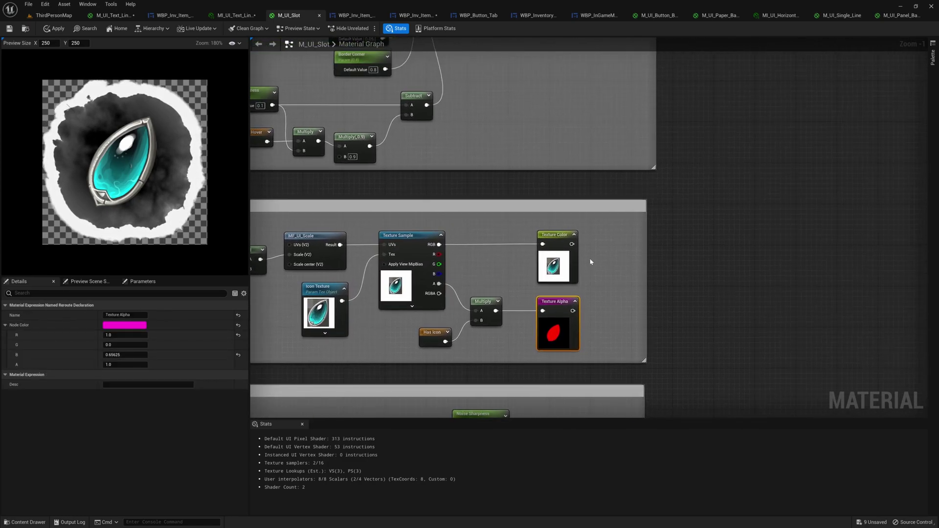
{"action": "left_click", "coordinate": [582, 264]}
{"action": "scroll", "coordinate": [587, 273], "scroll_direction": "down", "scroll_amount": 2}
{"action": "right_click_drag", "start_coordinate": [629, 308], "coordinate": [623, 306]}
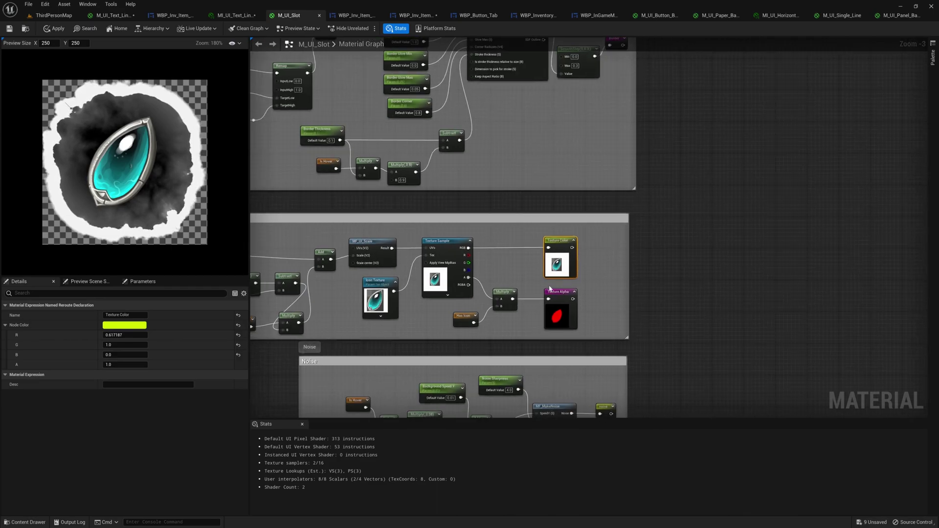
{"action": "right_click_drag", "start_coordinate": [708, 235], "coordinate": [641, 205]}
{"action": "left_click", "coordinate": [501, 319]}
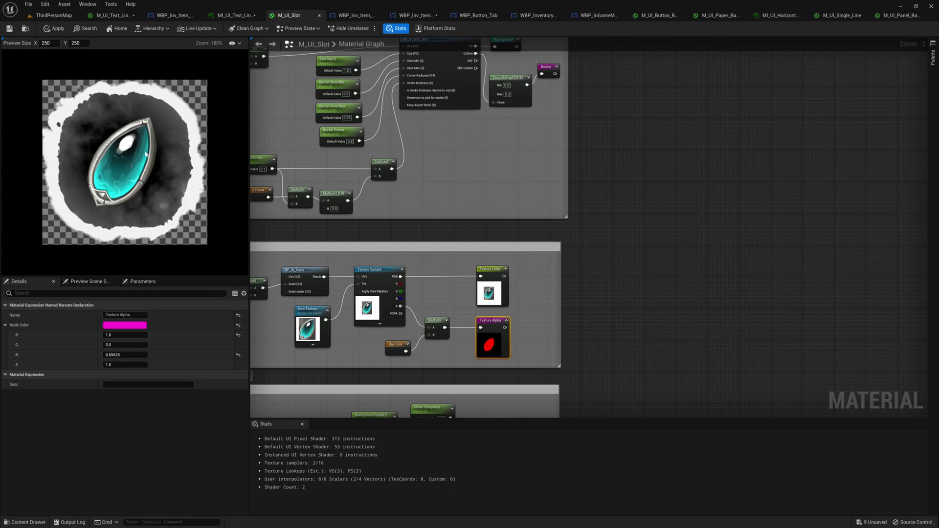
{"action": "right_click_drag", "start_coordinate": [614, 295], "coordinate": [493, 336]}
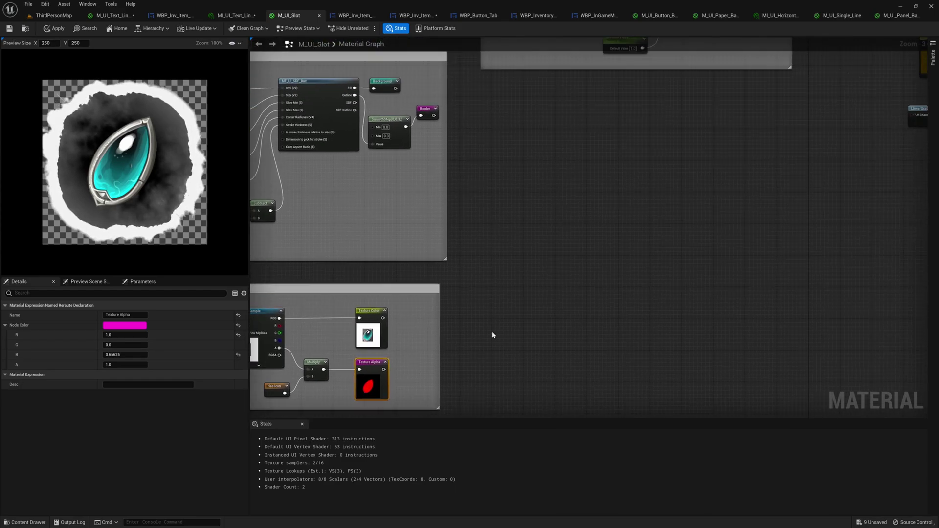
Preview the Background With Color reroute node in the Background with color group
{"action": "scroll", "coordinate": [496, 335], "scroll_direction": "down", "scroll_amount": 3}
{"action": "right_click_drag", "start_coordinate": [570, 227], "coordinate": [495, 296]}
{"action": "scroll", "coordinate": [494, 297], "scroll_direction": "up", "scroll_amount": 1}
{"action": "left_click", "coordinate": [449, 173]}
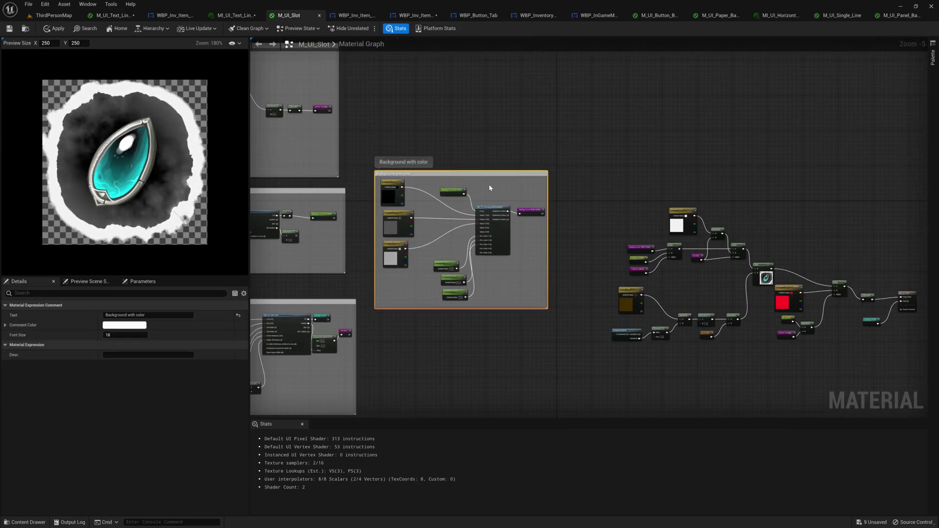
{"action": "left_click", "coordinate": [537, 212]}
{"action": "key", "text": "space"}
{"action": "scroll", "coordinate": [456, 232], "scroll_direction": "up", "scroll_amount": 2}
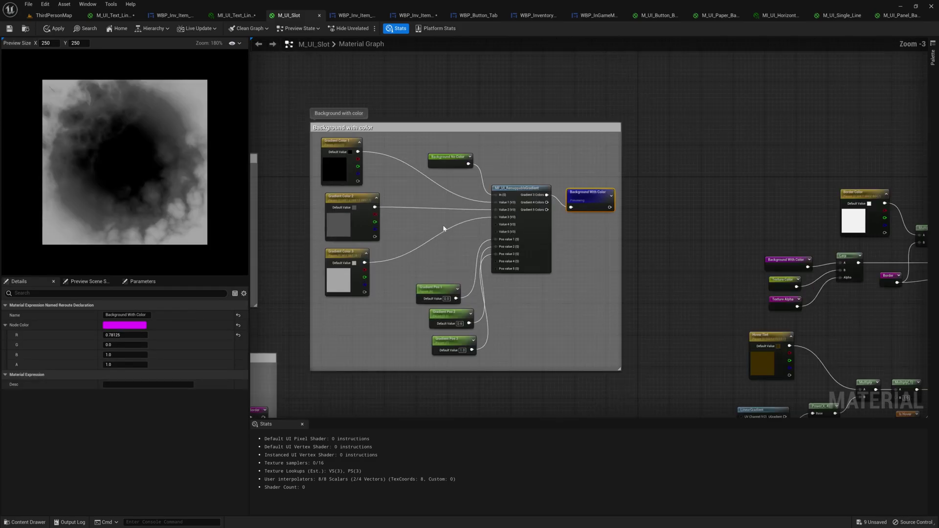
Examine the Gradient Color 2 parameter and the MF_UI_RemappableGradient function node, and end the Background With Color preview
{"action": "left_click", "coordinate": [342, 202]}
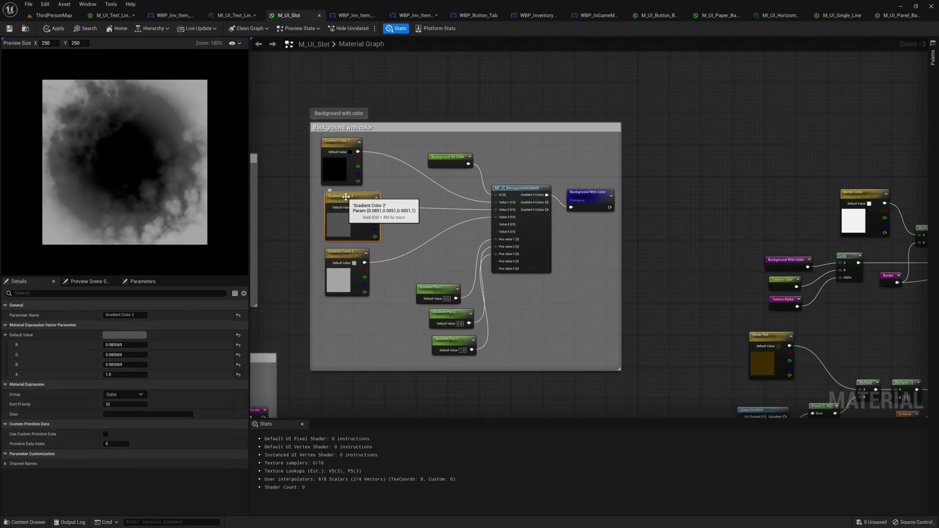
{"action": "scroll", "coordinate": [519, 203], "scroll_direction": "up", "scroll_amount": 2}
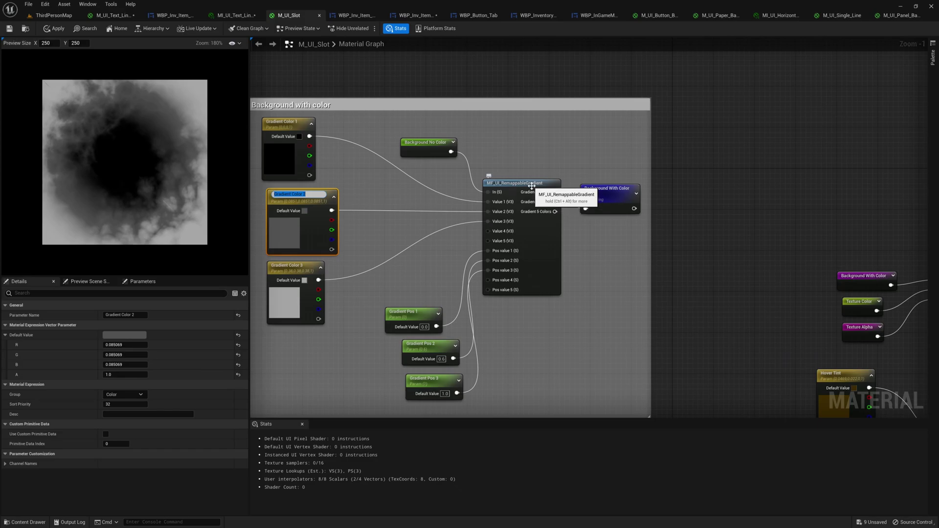
{"action": "left_click", "coordinate": [522, 187]}
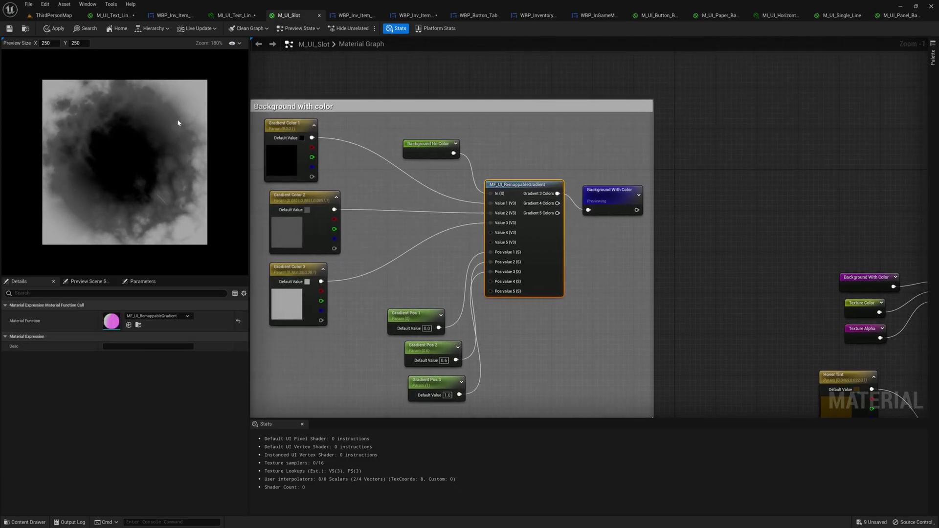
{"action": "left_click", "coordinate": [607, 192]}
{"action": "key", "text": "space"}
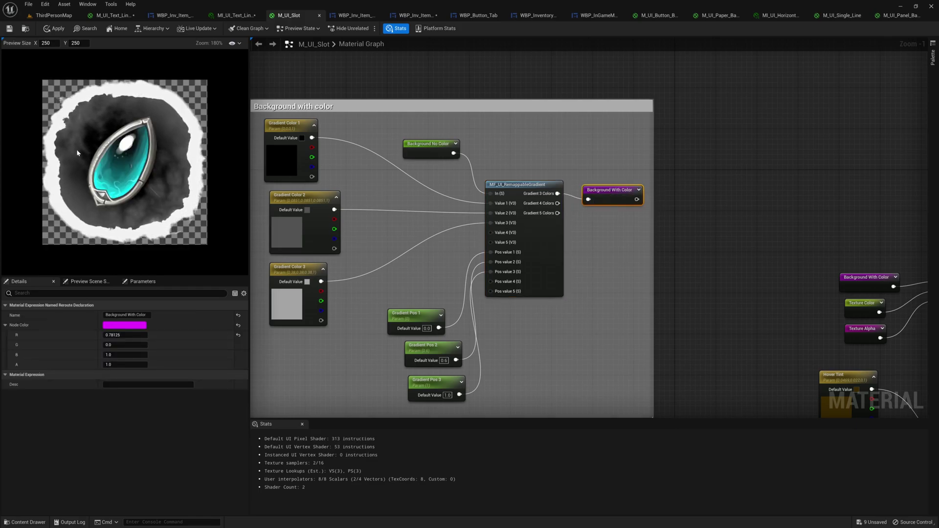
Select the nodes of the final compositing network and examine how they combine background, icon, border, hover tint and active overlay
{"action": "scroll", "coordinate": [507, 309], "scroll_direction": "down", "scroll_amount": 1}
{"action": "right_click_drag", "start_coordinate": [648, 347], "coordinate": [369, 264]}
{"action": "scroll", "coordinate": [415, 290], "scroll_direction": "down", "scroll_amount": 2}
{"action": "left_click_drag", "start_coordinate": [375, 126], "coordinate": [767, 360]}
{"action": "right_click_drag", "start_coordinate": [646, 352], "coordinate": [583, 368]}
{"action": "scroll", "coordinate": [538, 346], "scroll_direction": "up", "scroll_amount": 1}
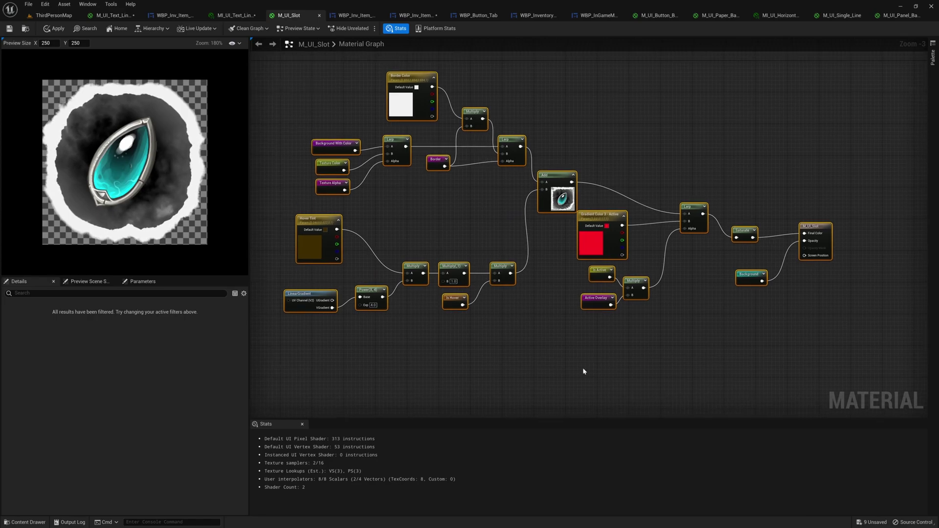
{"action": "right_click_drag", "start_coordinate": [407, 190], "coordinate": [416, 200]}
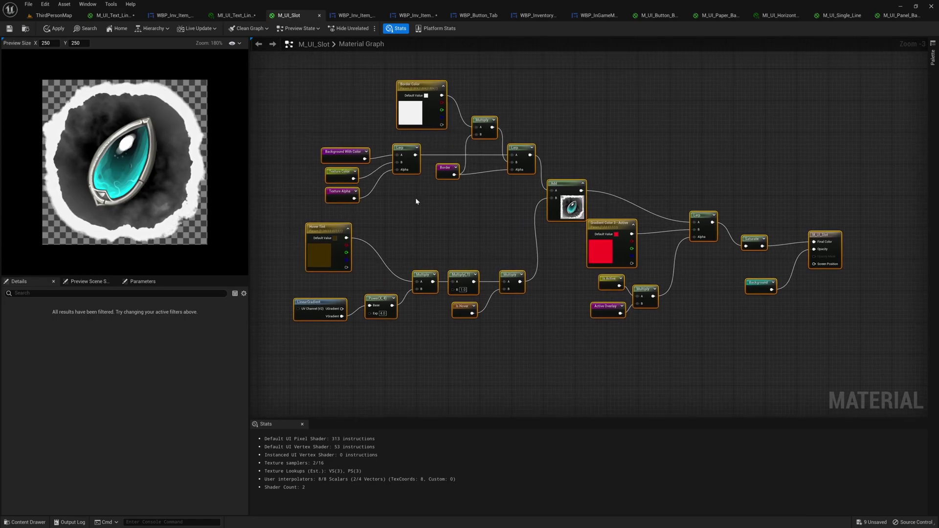
{"action": "right_click_drag", "start_coordinate": [489, 213], "coordinate": [479, 220]}
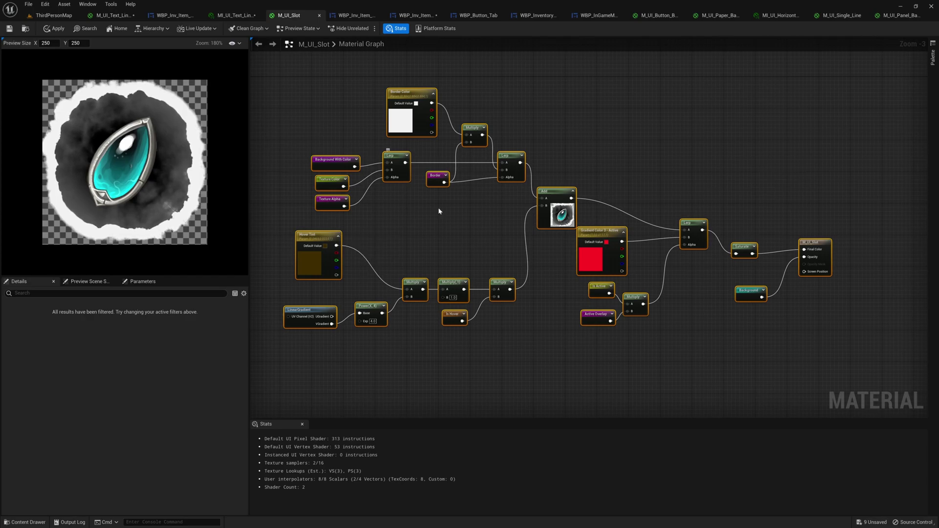
Preview the Saturate node that feeds the Final Color input of M_UI_Slot, and end the preview
{"action": "scroll", "coordinate": [439, 211], "scroll_direction": "up", "scroll_amount": 1}
{"action": "left_click", "coordinate": [710, 257]}
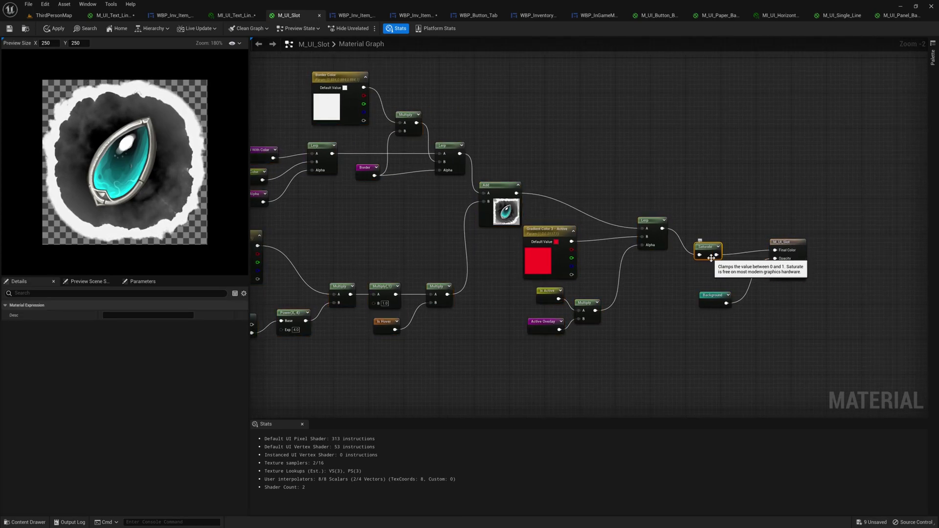
{"action": "key", "text": "space"}
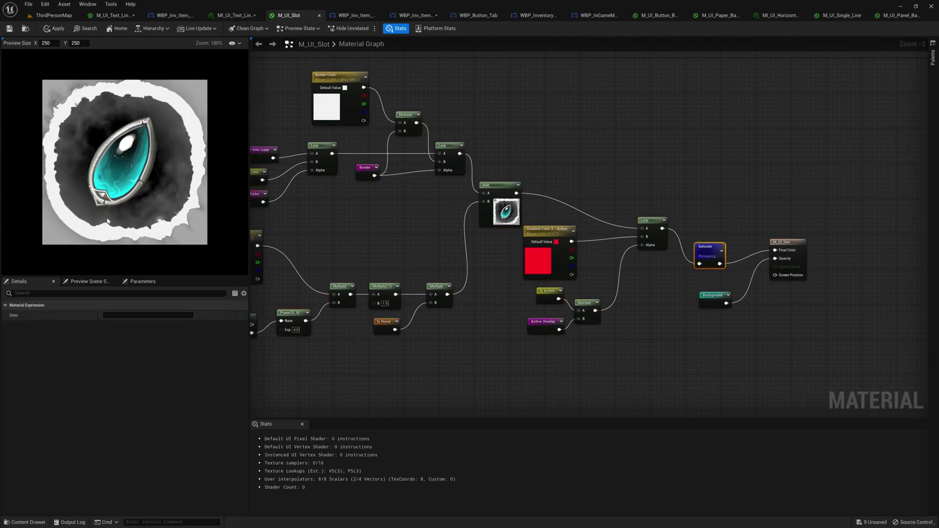
{"action": "right_click_drag", "start_coordinate": [636, 340], "coordinate": [585, 351]}
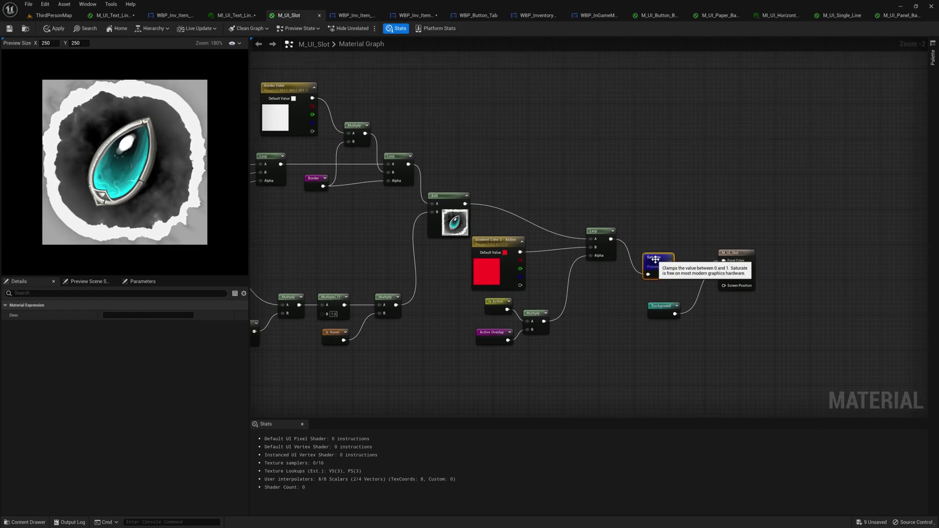
{"action": "key", "text": "space"}
{"action": "scroll", "coordinate": [601, 296], "scroll_direction": "down", "scroll_amount": 1}
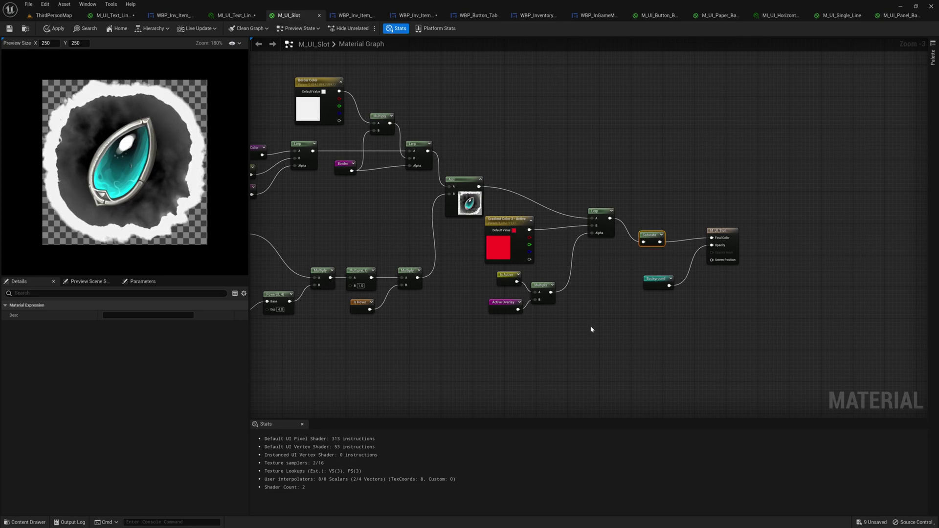
Inspect the Icon image's properties in the WBP_Inv_Item_Base widget and examine the event groups in its Event Graph
{"action": "key", "text": "ctrl+Tab"}
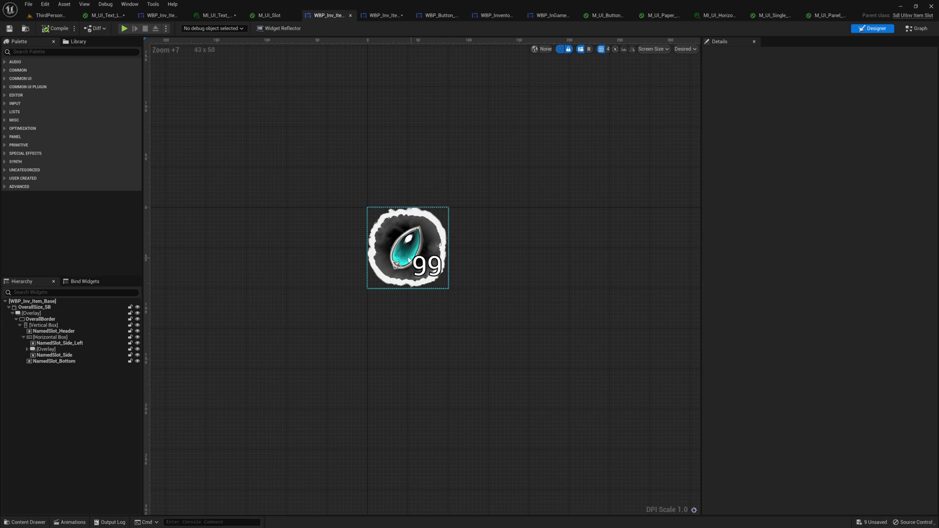
{"action": "left_click", "coordinate": [408, 260]}
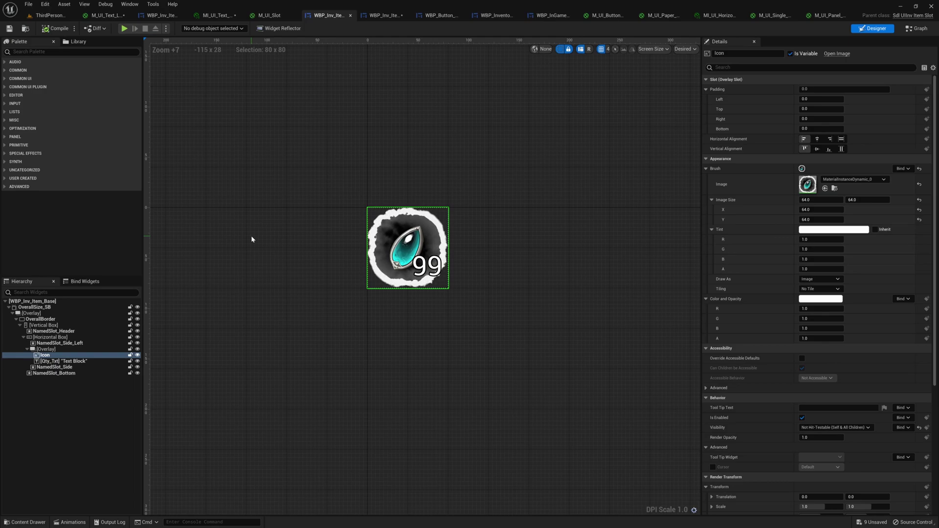
{"action": "left_click", "coordinate": [917, 28]}
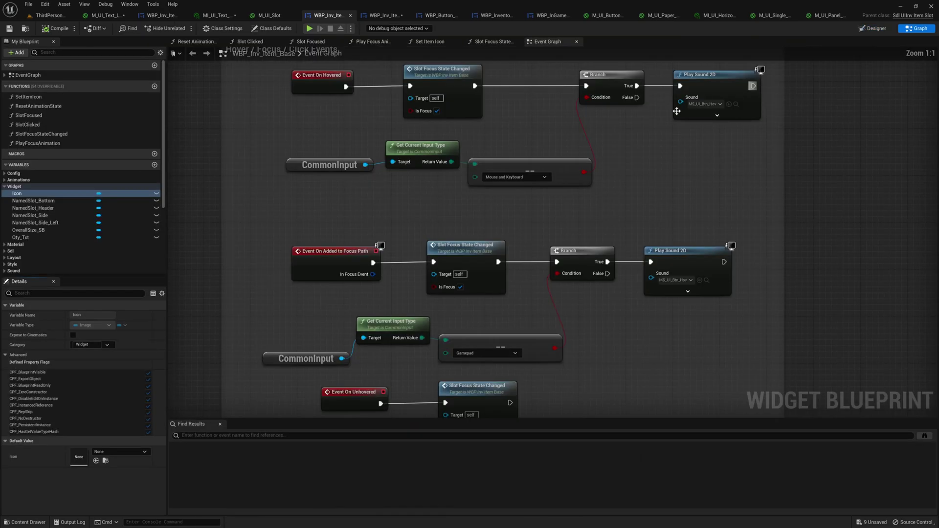
{"action": "scroll", "coordinate": [628, 342], "scroll_direction": "down", "scroll_amount": 4}
{"action": "right_click_drag", "start_coordinate": [629, 346], "coordinate": [484, 359]}
{"action": "scroll", "coordinate": [495, 322], "scroll_direction": "down", "scroll_amount": 1}
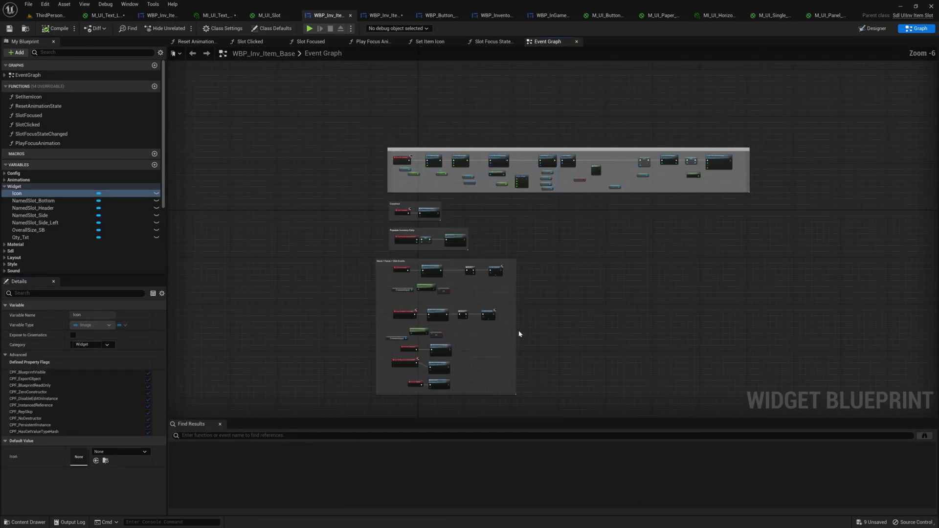
{"action": "right_click_drag", "start_coordinate": [520, 333], "coordinate": [499, 342]}
{"action": "scroll", "coordinate": [471, 254], "scroll_direction": "up", "scroll_amount": 1}
{"action": "scroll", "coordinate": [477, 265], "scroll_direction": "up", "scroll_amount": 1}
{"action": "right_click_drag", "start_coordinate": [479, 266], "coordinate": [484, 234]}
{"action": "scroll", "coordinate": [483, 260], "scroll_direction": "down", "scroll_amount": 1}
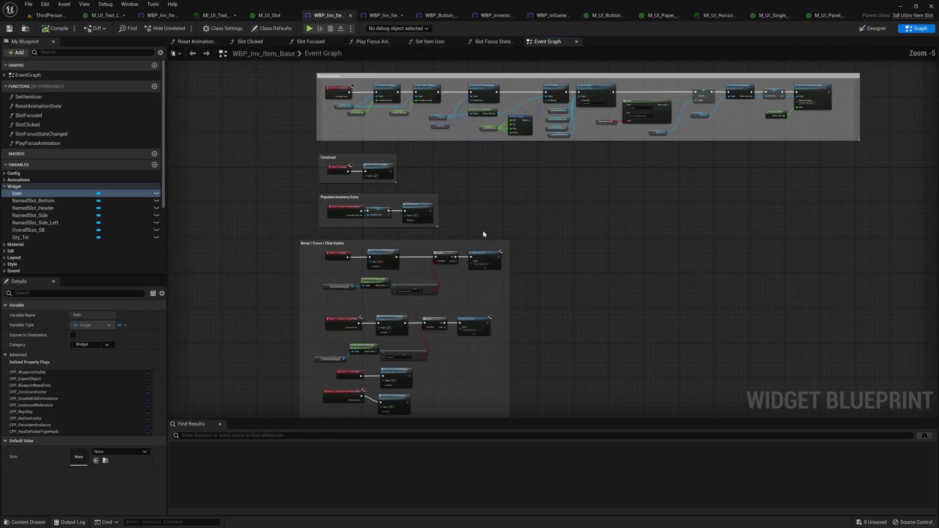
Return to the Designer view of WBP_Inv_Item_Base and open the WBP_Inv_Item_Row widget from the Inventory folder
{"action": "left_click", "coordinate": [874, 28]}
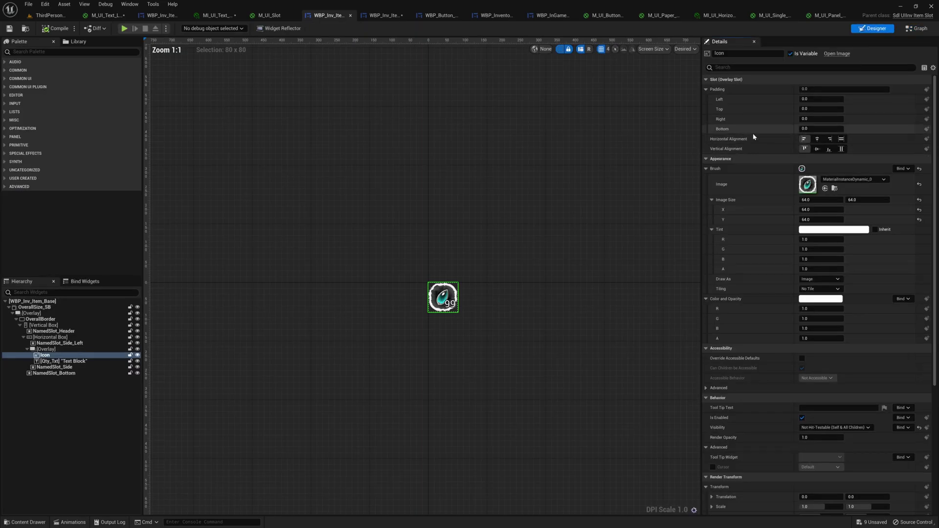
{"action": "right_click_drag", "start_coordinate": [537, 290], "coordinate": [534, 237]}
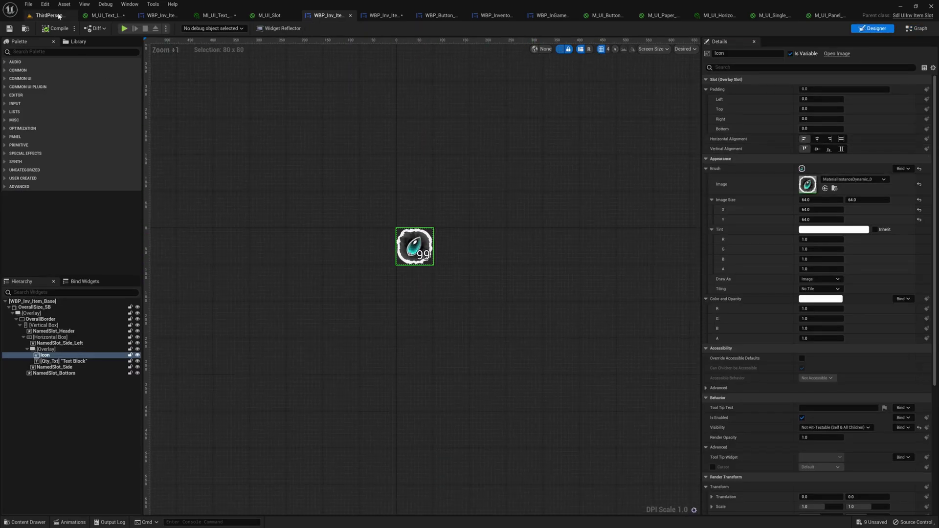
{"action": "key", "text": "ctrl+space"}
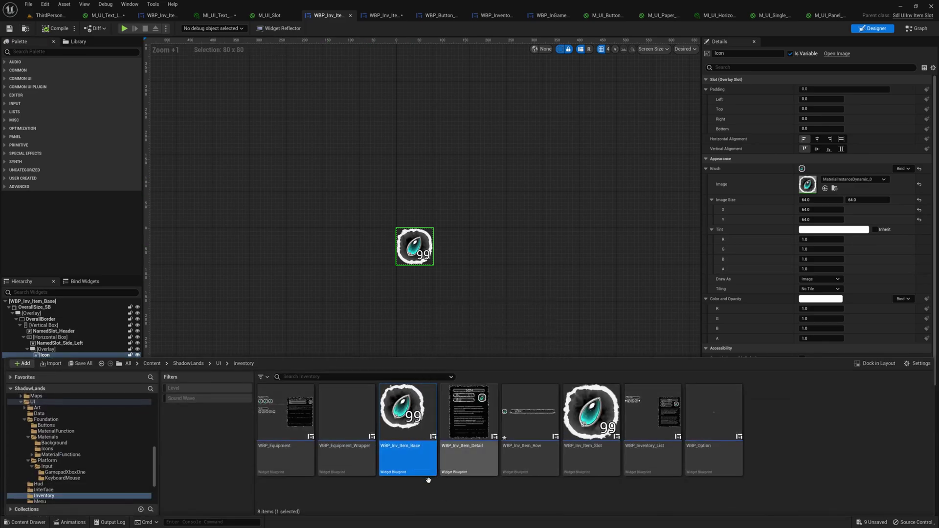
{"action": "double_click", "coordinate": [504, 466]}
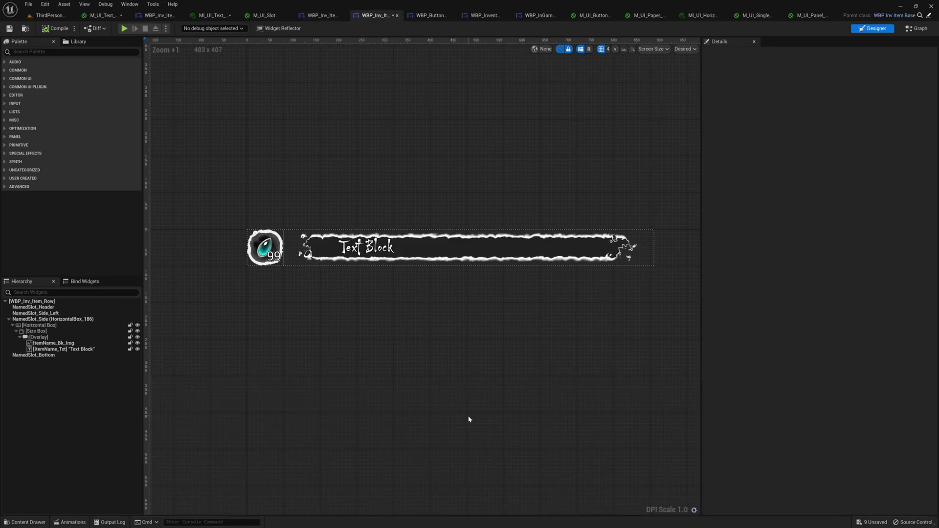
{"action": "scroll", "coordinate": [468, 348], "scroll_direction": "up", "scroll_amount": 1}
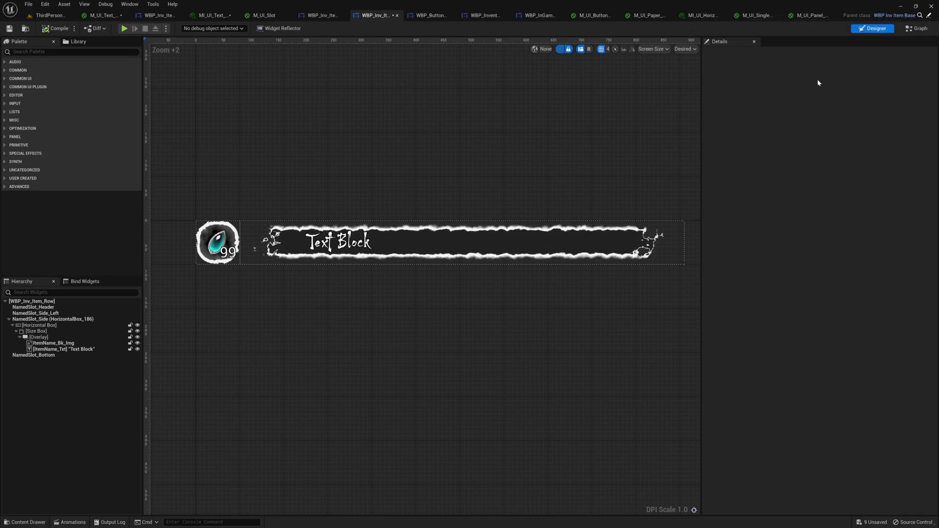
Examine the left, side, bottom and header named slots around the icon in WBP_Inv_Item_Base
{"action": "key", "text": "ctrl+Tab"}
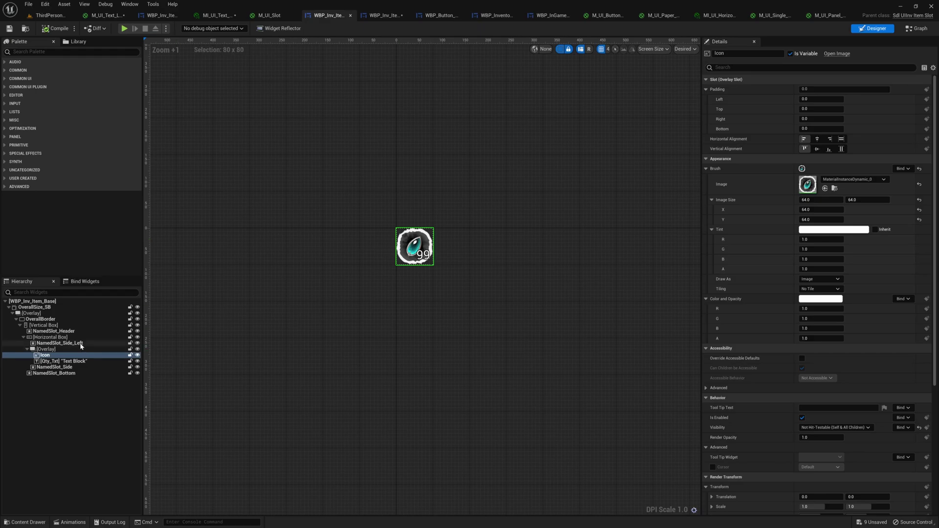
{"action": "left_click", "coordinate": [108, 343]}
{"action": "scroll", "coordinate": [388, 282], "scroll_direction": "up", "scroll_amount": 1}
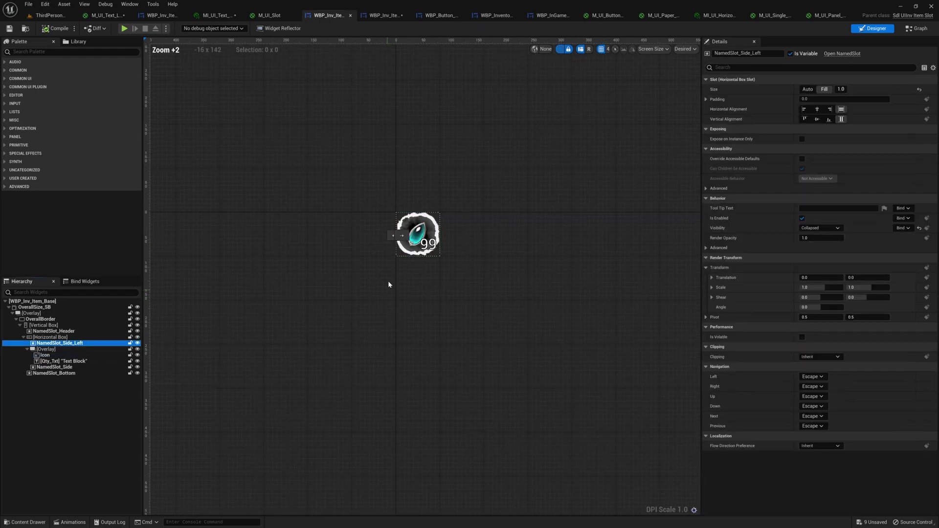
{"action": "left_click", "coordinate": [417, 235]}
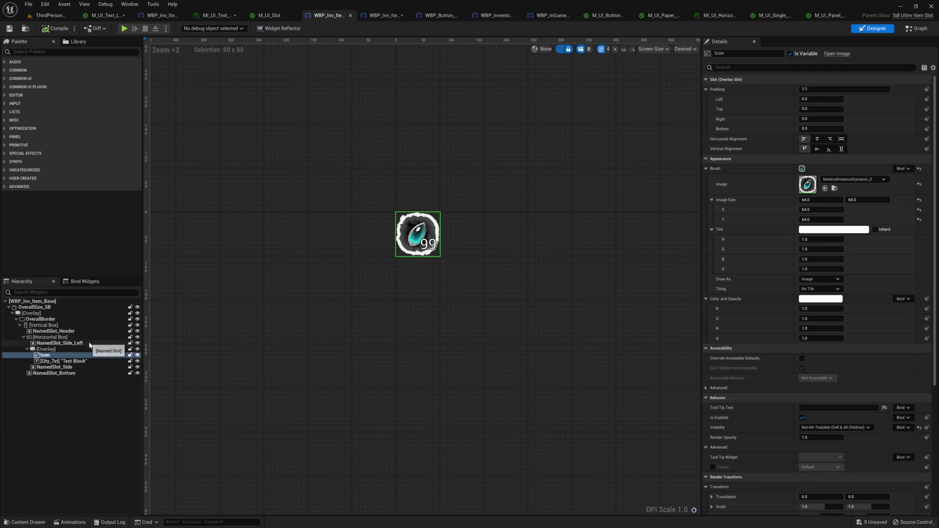
{"action": "left_click", "coordinate": [70, 344]}
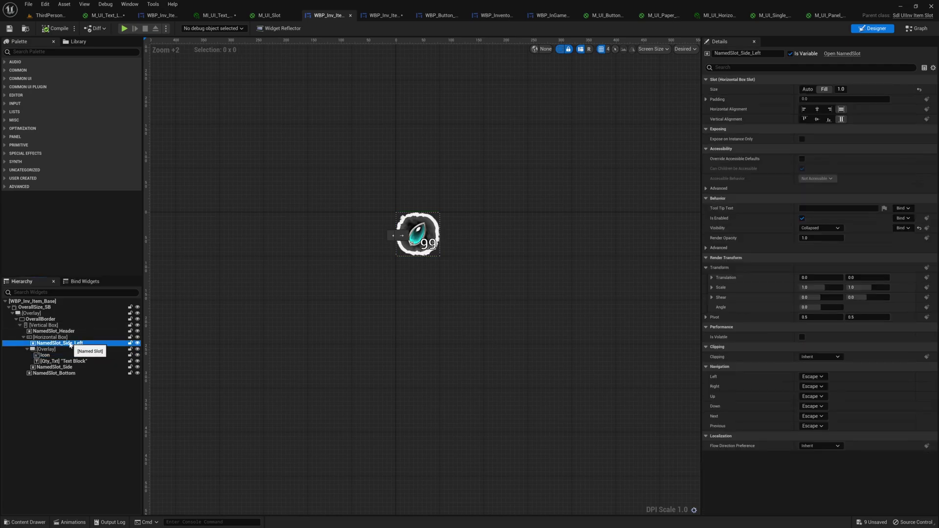
{"action": "left_click", "coordinate": [74, 367]}
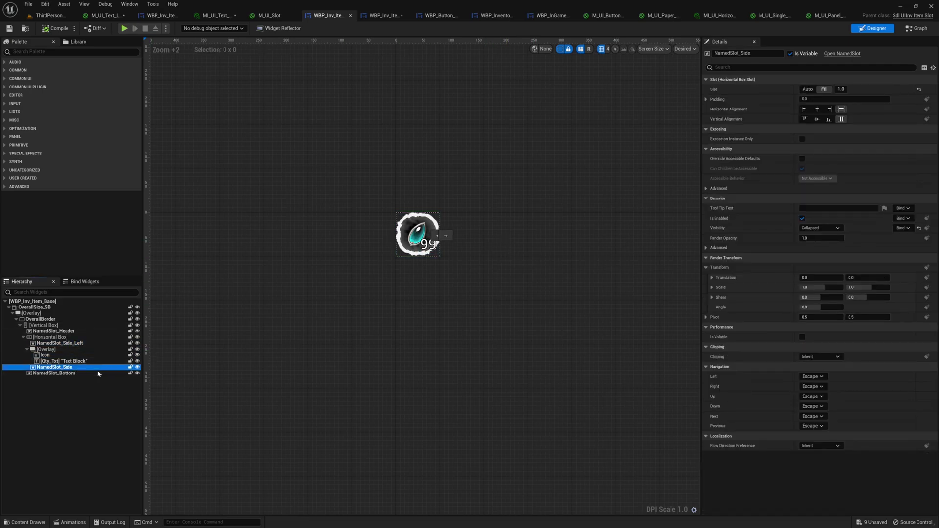
{"action": "left_click", "coordinate": [98, 373]}
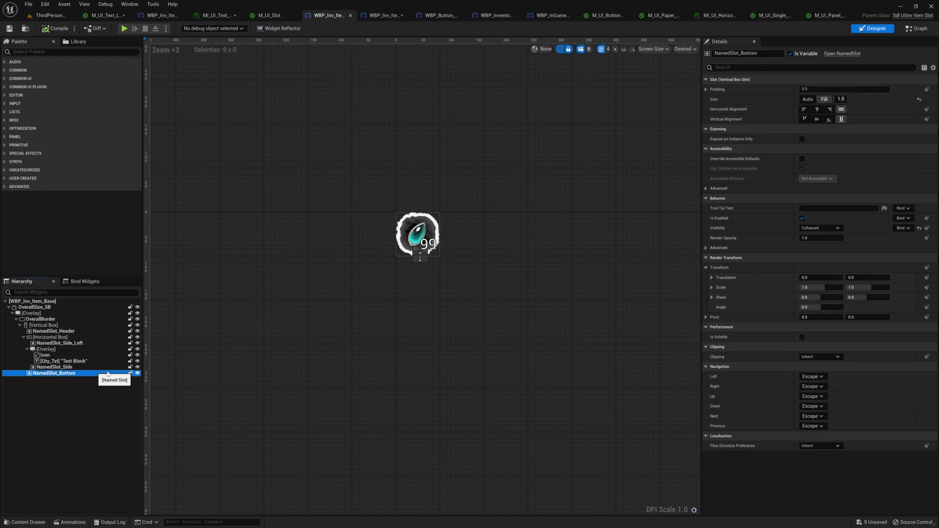
{"action": "left_click", "coordinate": [75, 330]}
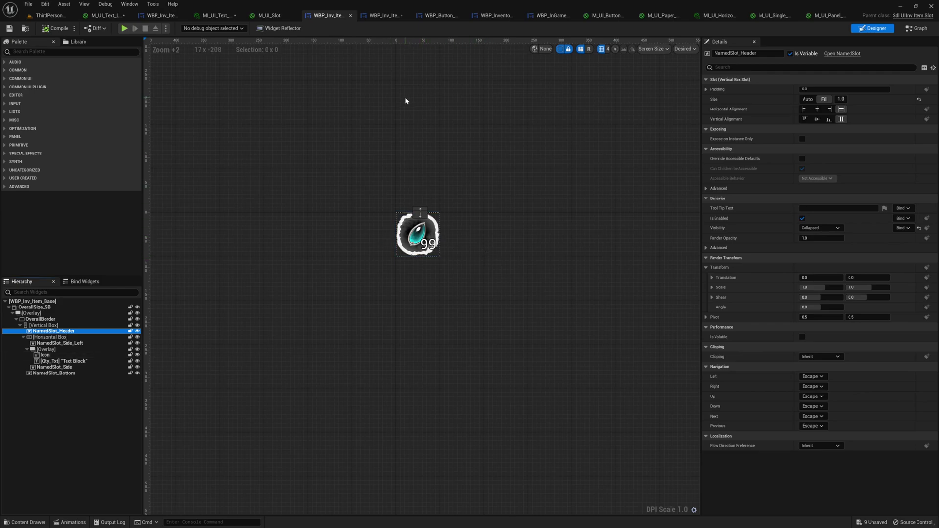
Examine the content placed in NamedSlot_Side of the WBP_Inv_Item_Row widget
{"action": "left_click", "coordinate": [391, 19]}
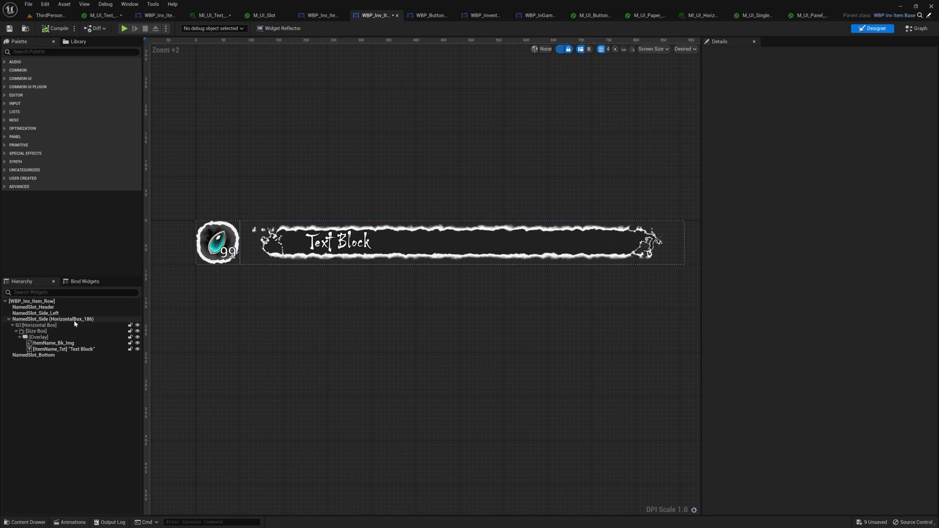
{"action": "left_click", "coordinate": [52, 319]}
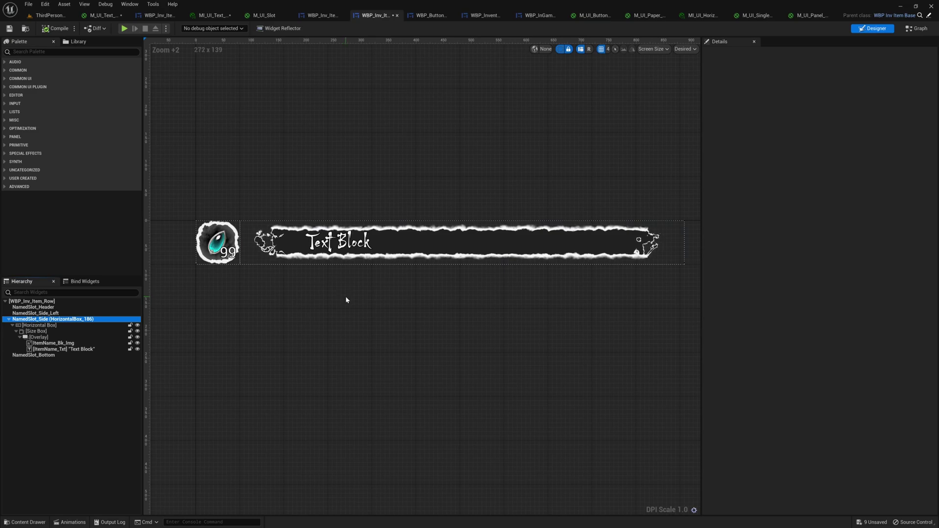
Open the WBP_Inv_Item_Detail widget from the Inventory folder and examine its NamedSlot_Header
{"action": "key", "text": "ctrl+space"}
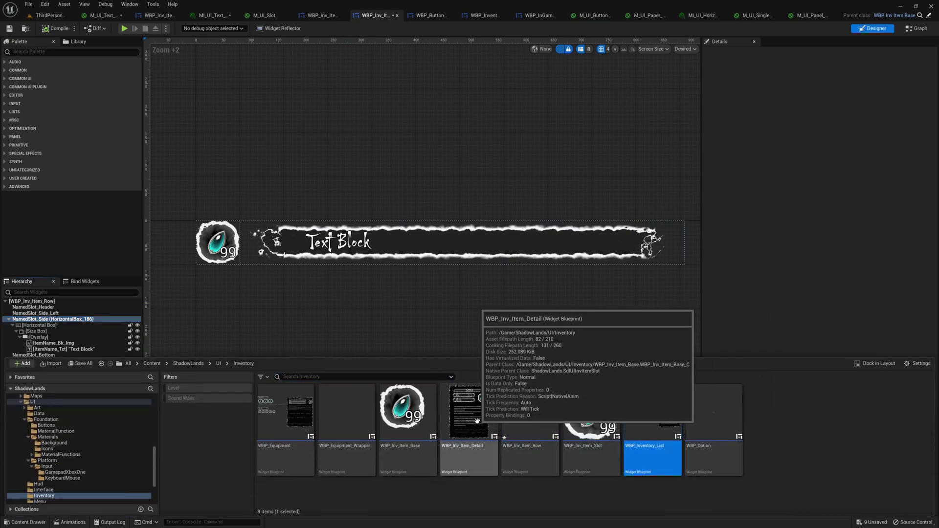
{"action": "double_click", "coordinate": [491, 390]}
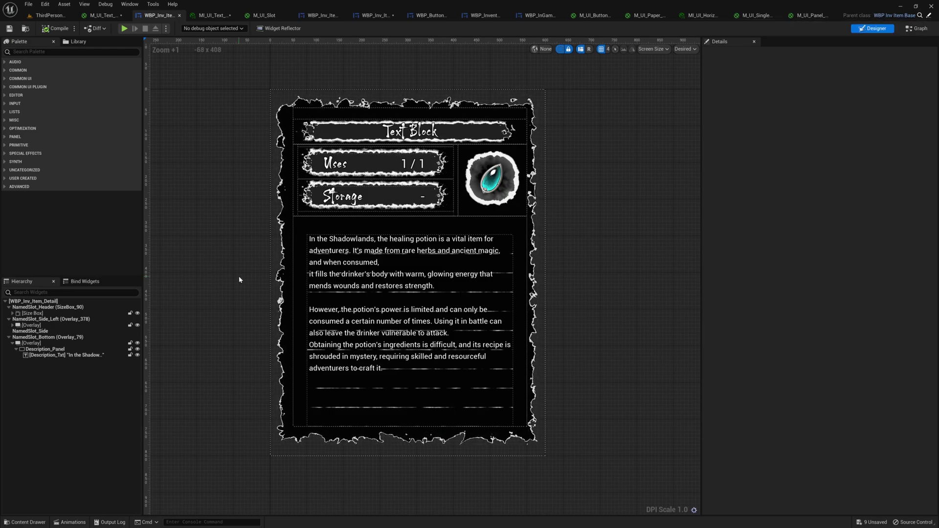
{"action": "left_click", "coordinate": [74, 307]}
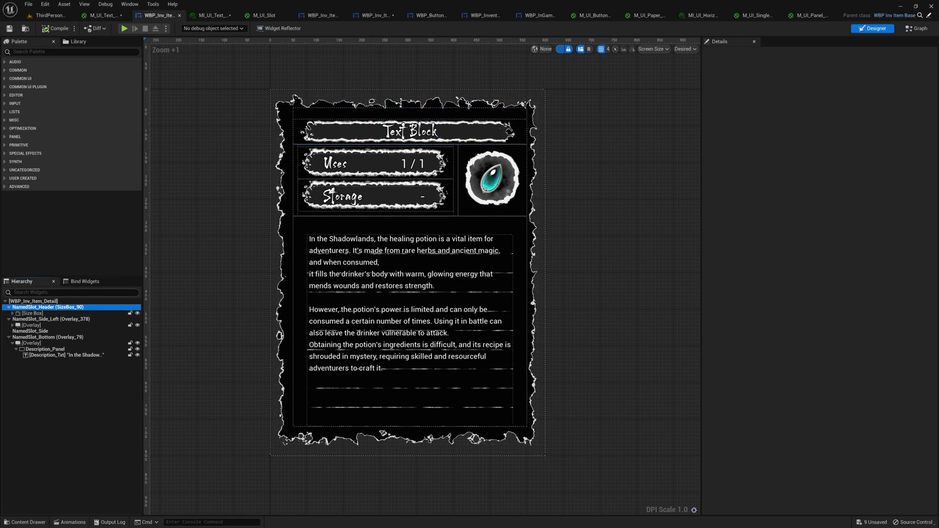
Examine the left side, side and bottom named slots of the WBP_Inv_Item_Detail widget
{"action": "left_click", "coordinate": [88, 319]}
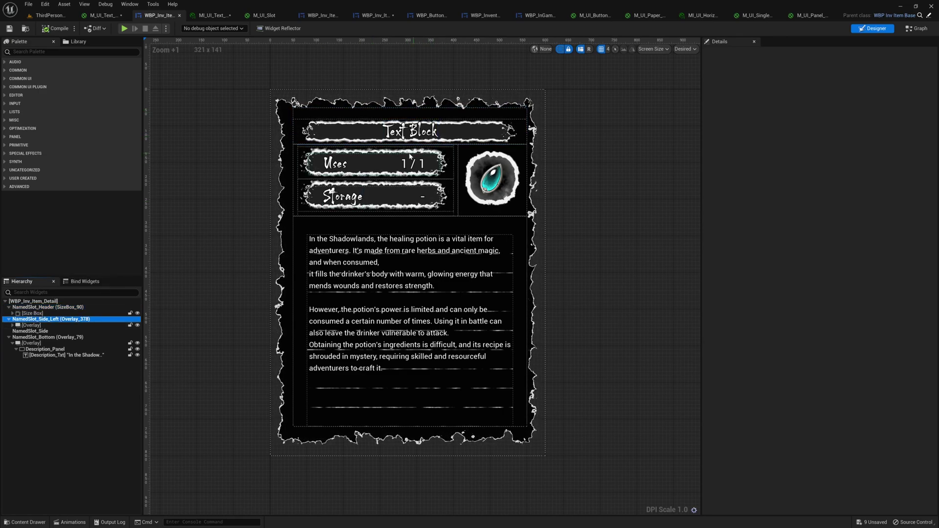
{"action": "left_click", "coordinate": [74, 331]}
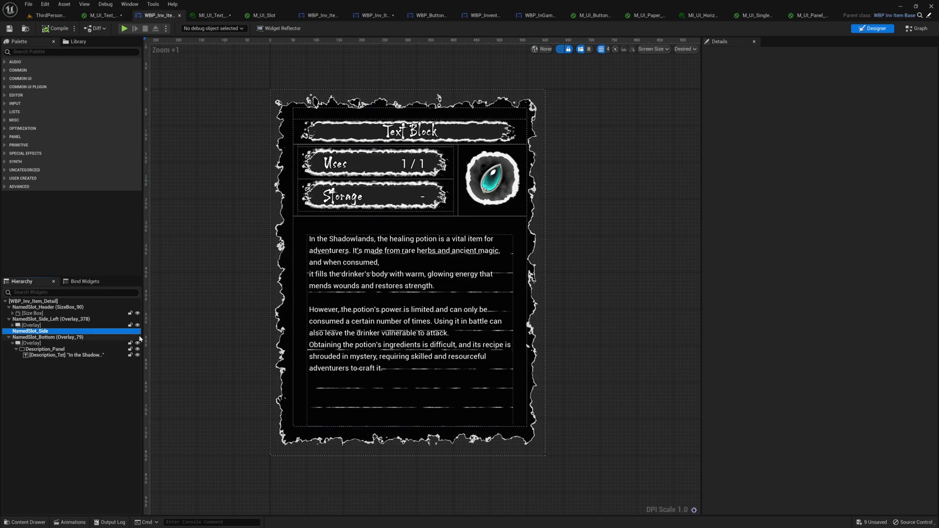
{"action": "left_click", "coordinate": [71, 338]}
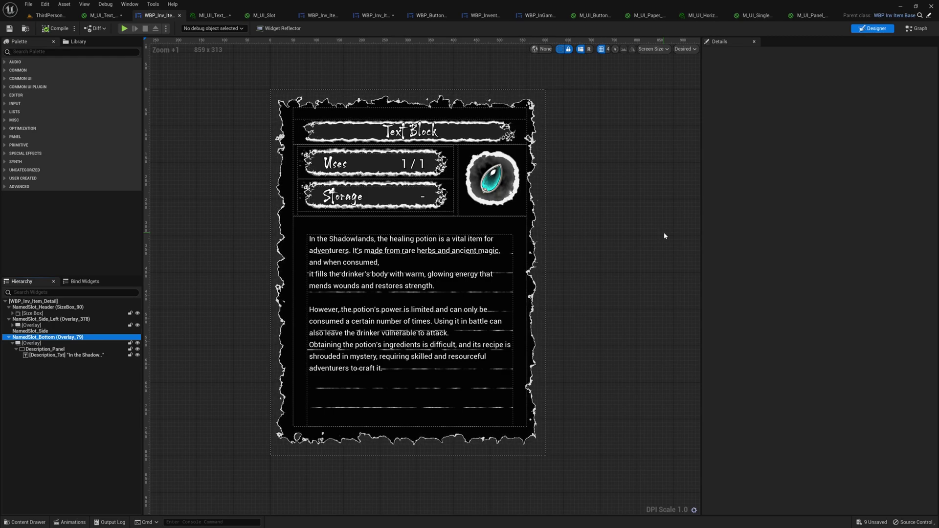
Search the project assets for wbp_ingame and open the WBP_InGameMenu widget
{"action": "key", "text": "ctrl+p"}
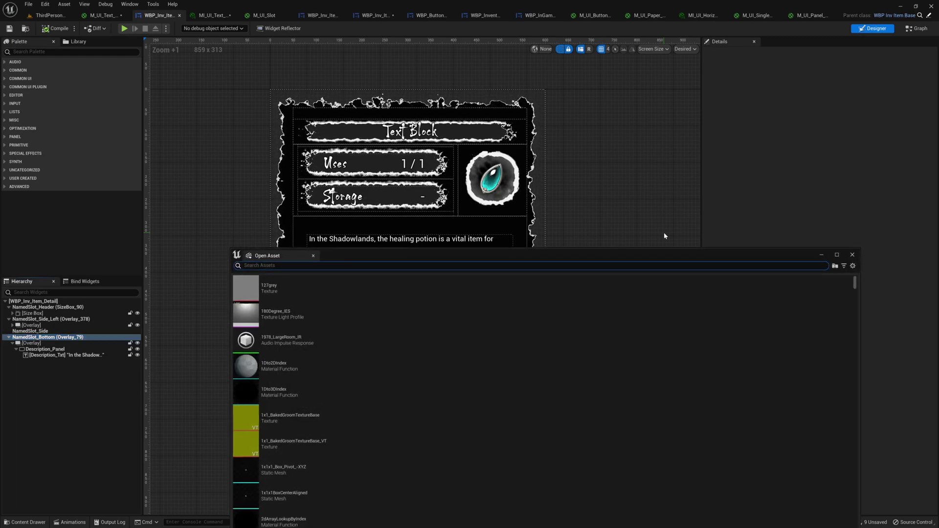
{"action": "type", "text": "in"}
{"action": "key", "text": "BackSpace"}
{"action": "key", "text": "BackSpace"}
{"action": "type", "text": "wbp_ingame"}
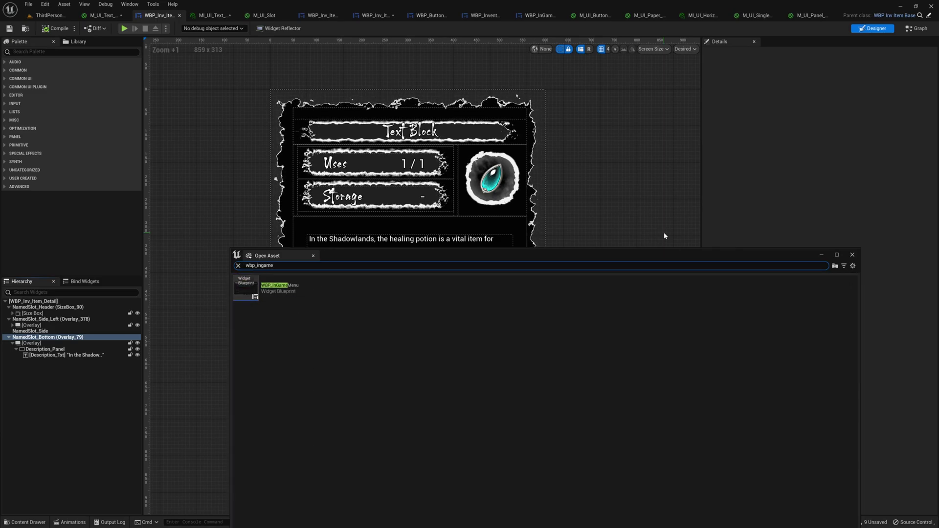
{"action": "key", "text": "Return"}
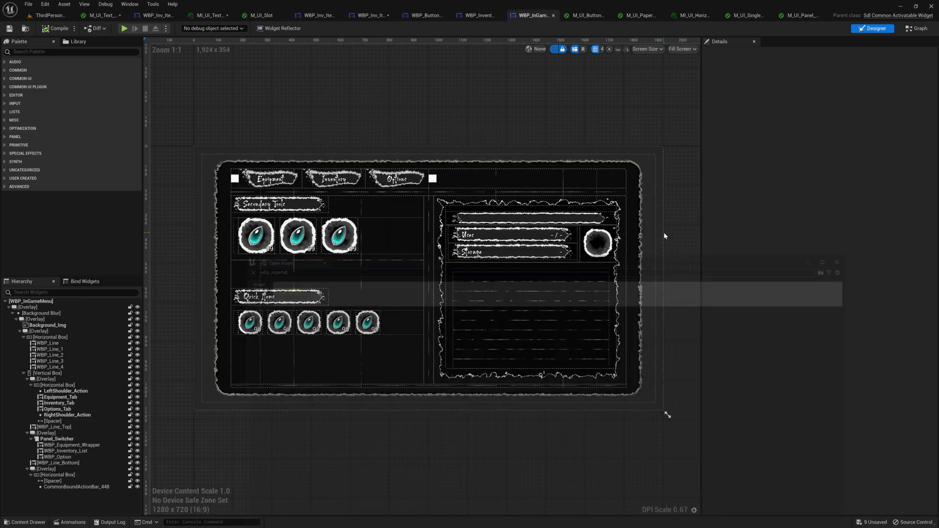
Select Inventory_Tab in WBP_InGameMenu and open its WBP_Button_Tab widget for editing
{"action": "left_click", "coordinate": [345, 181]}
{"action": "scroll", "coordinate": [345, 181], "scroll_direction": "up", "scroll_amount": 1}
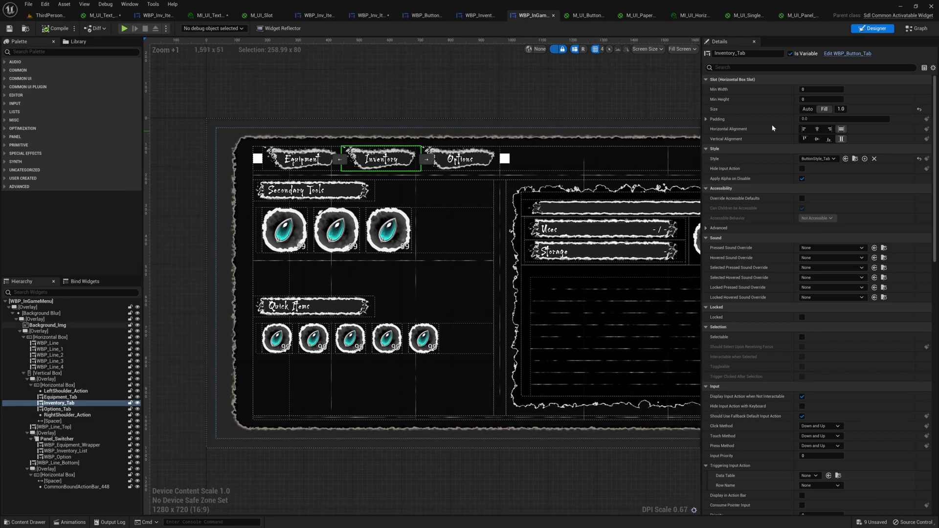
{"action": "left_click", "coordinate": [849, 54]}
{"action": "scroll", "coordinate": [489, 230], "scroll_direction": "down", "scroll_amount": 1}
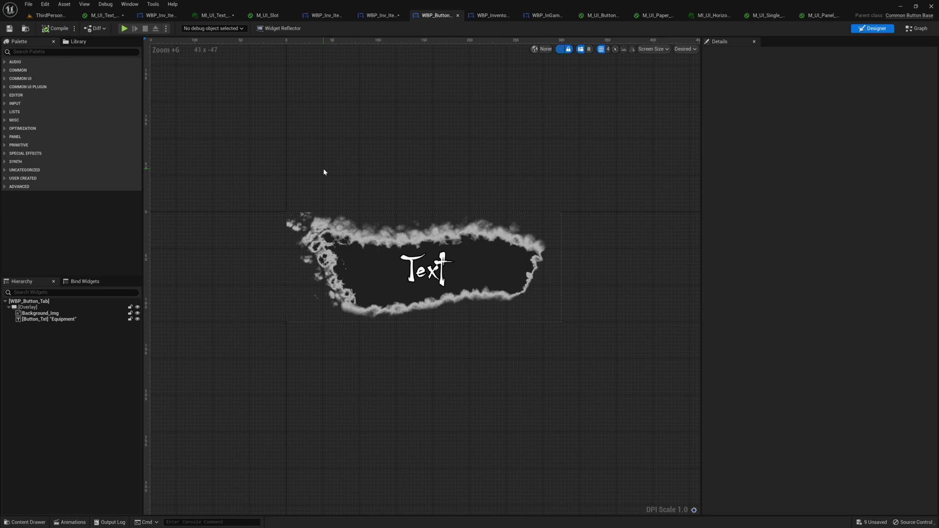
Search the project assets for the inventory widgets and open WBP_Inventory_List
{"action": "key", "text": "ctrl+p"}
{"action": "type", "text": "wbp_"}
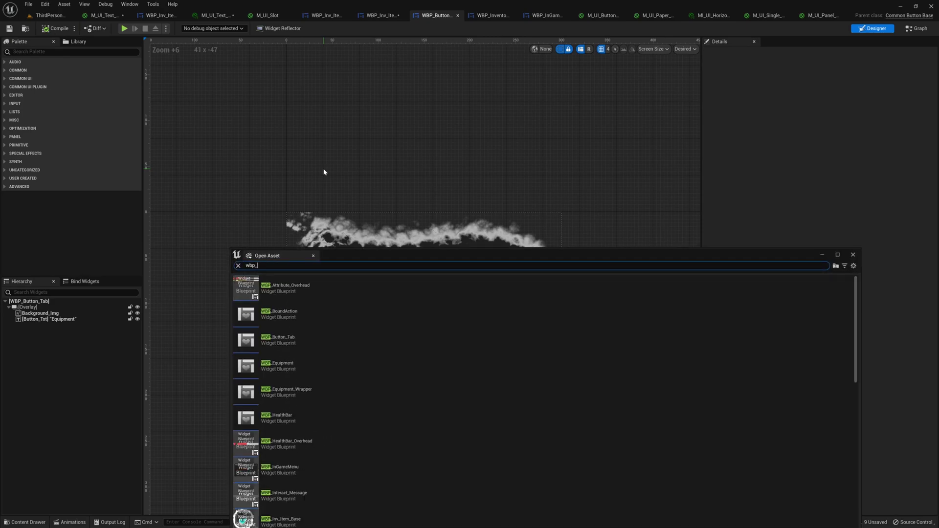
{"action": "type", "text": "inveotry"}
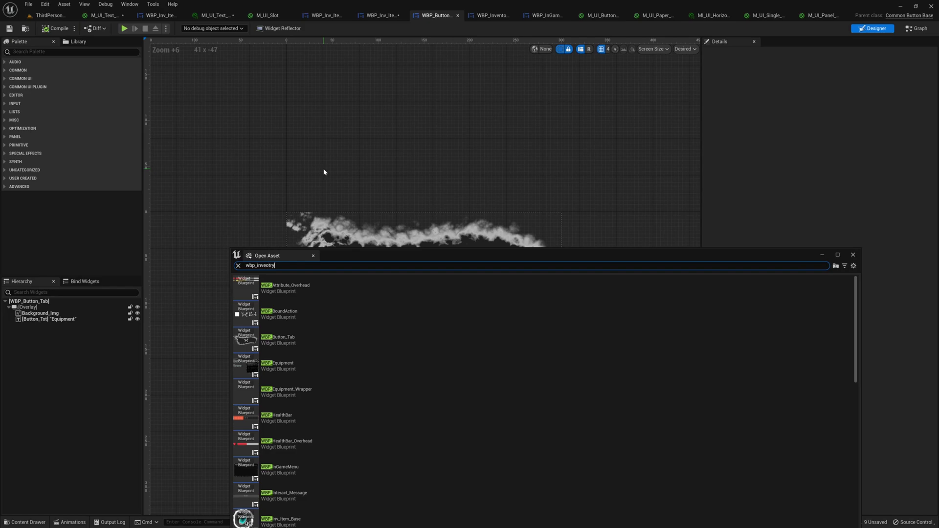
{"action": "type", "text": "_"}
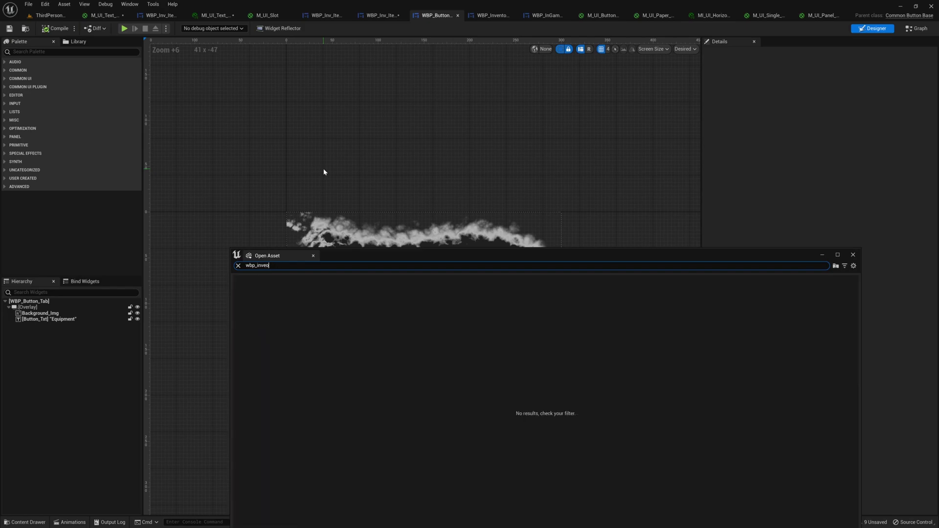
{"action": "key", "text": "BackSpace"}
{"action": "key", "text": "Down"}
{"action": "key", "text": "Down"}
{"action": "key", "text": "Return"}
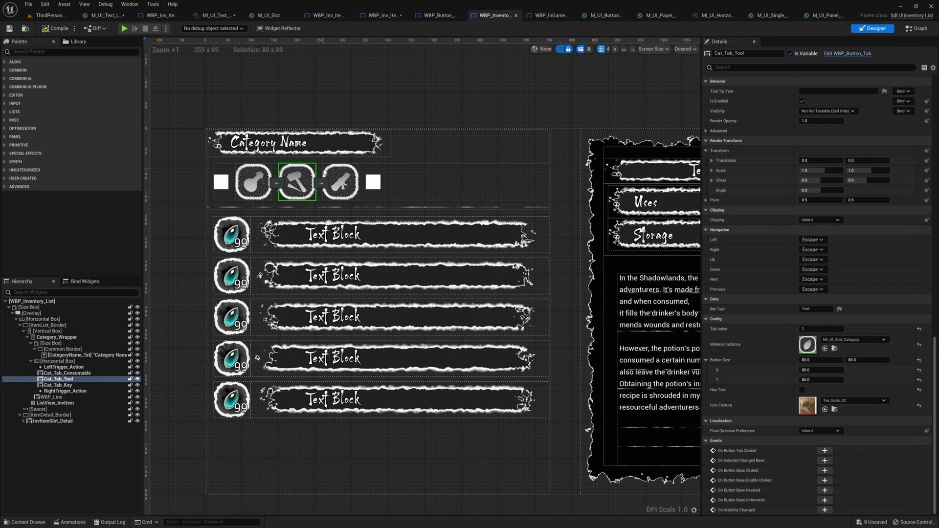
Examine the configuration of the key, tool and consumable category tabs and their WBP_Button_Tab source widget
{"action": "left_click", "coordinate": [349, 189]}
{"action": "left_click", "coordinate": [297, 182]}
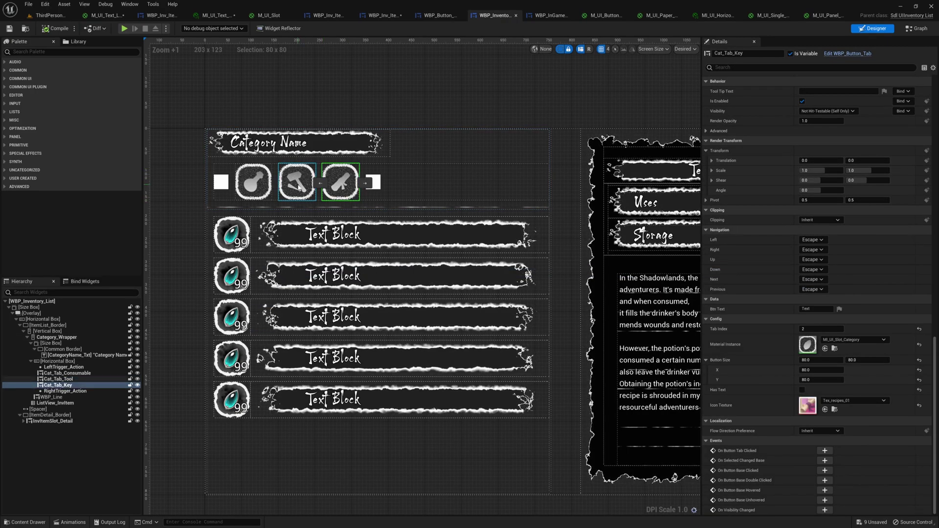
{"action": "left_click", "coordinate": [253, 182]}
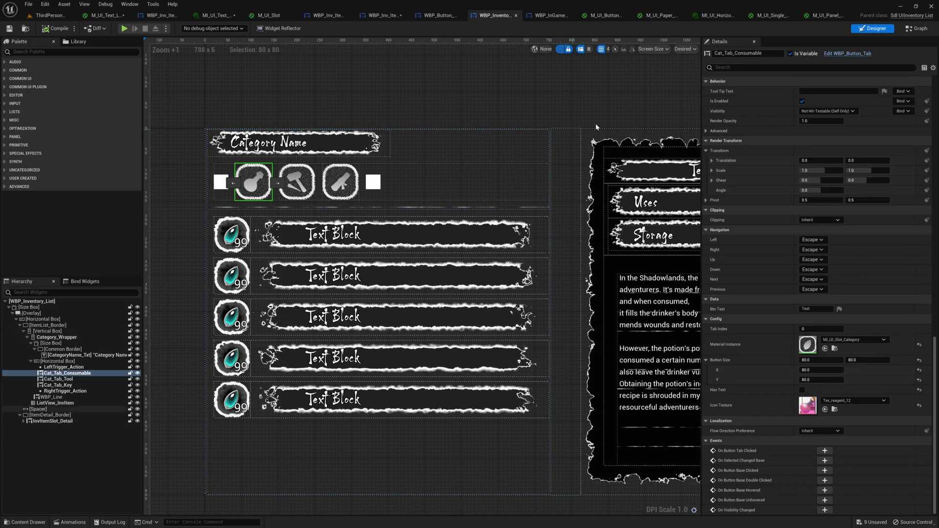
{"action": "left_click", "coordinate": [852, 54]}
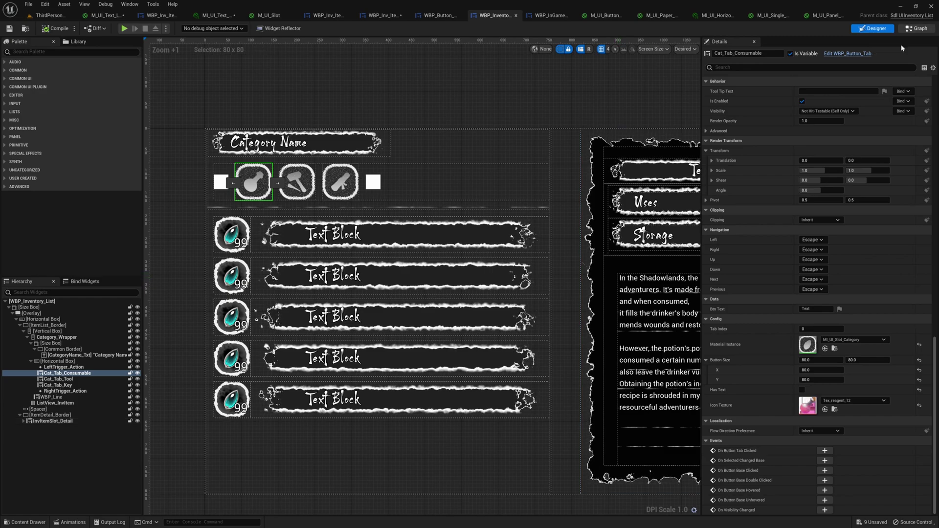
Examine the Event Graph of WBP_Inventory_List and return to its Designer view
{"action": "left_click", "coordinate": [916, 28]}
{"action": "scroll", "coordinate": [587, 230], "scroll_direction": "down", "scroll_amount": 5}
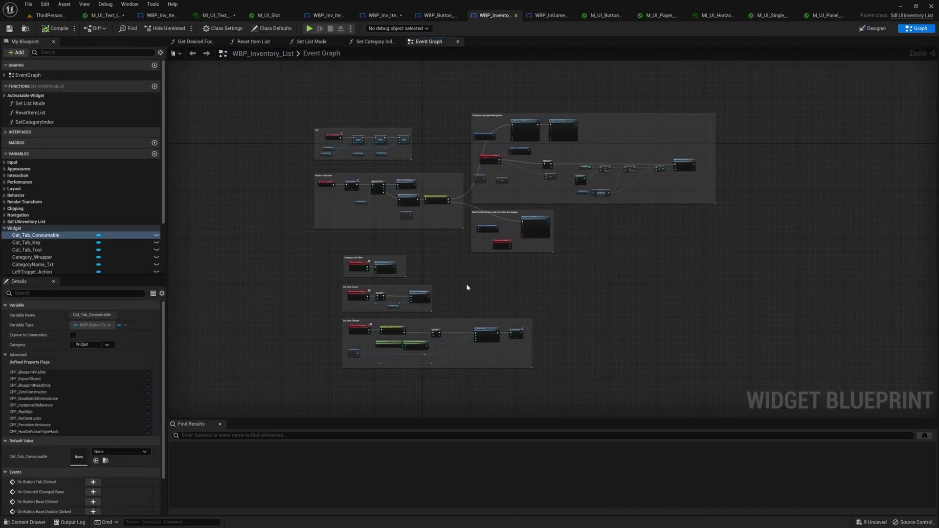
{"action": "left_click", "coordinate": [873, 28]}
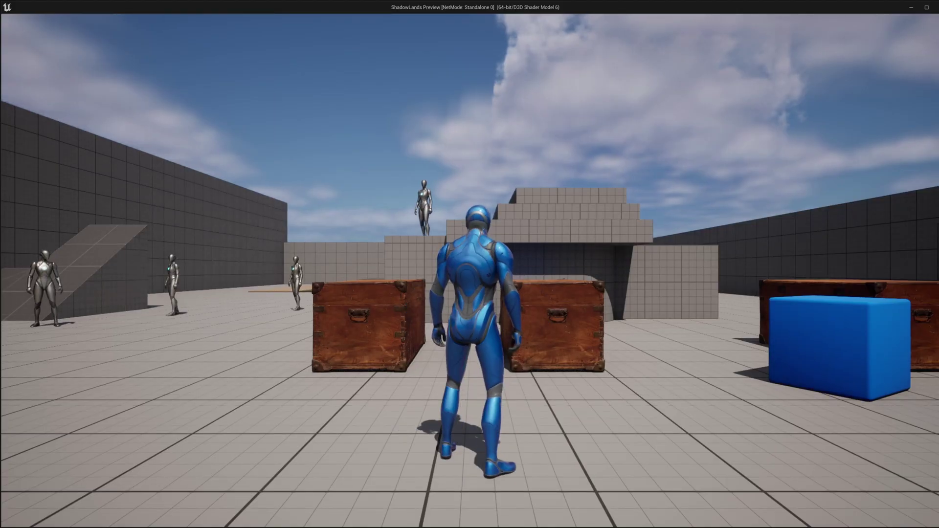
Open the Inventory page of the in-game menu in the preview and switch between its tool and key categories
{"action": "key", "text": "i"}
{"action": "left_click", "coordinate": [289, 77]}
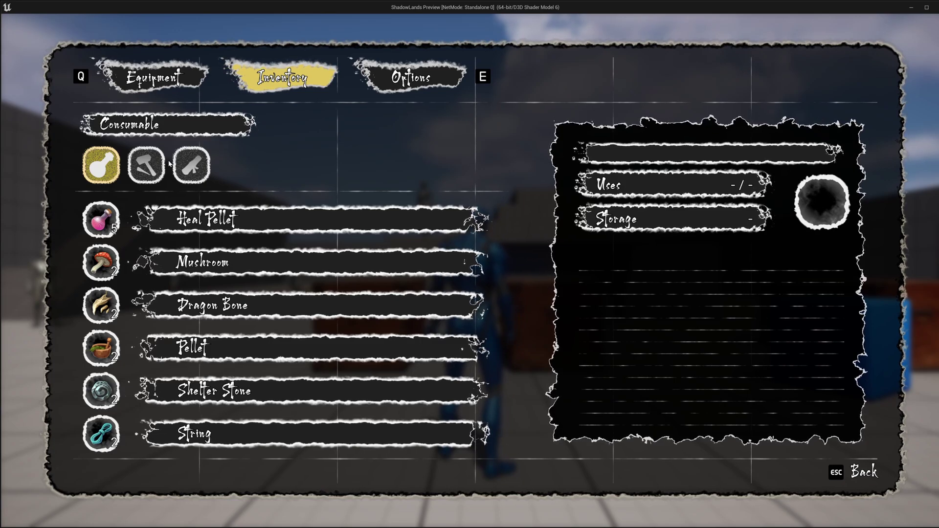
{"action": "left_click", "coordinate": [149, 167]}
{"action": "left_click", "coordinate": [189, 168]}
{"action": "left_click", "coordinate": [151, 168]}
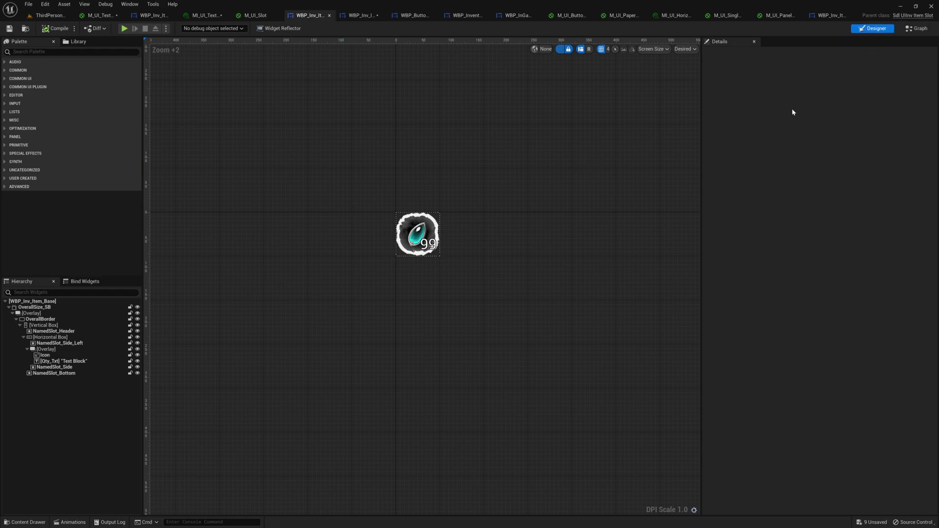
Open the parent class USdlUIInvItemSlot of WBP_Inv_Item_Base in the code editor and examine its inventory entry functions and InventoryEntry property
{"action": "left_click", "coordinate": [913, 16]}
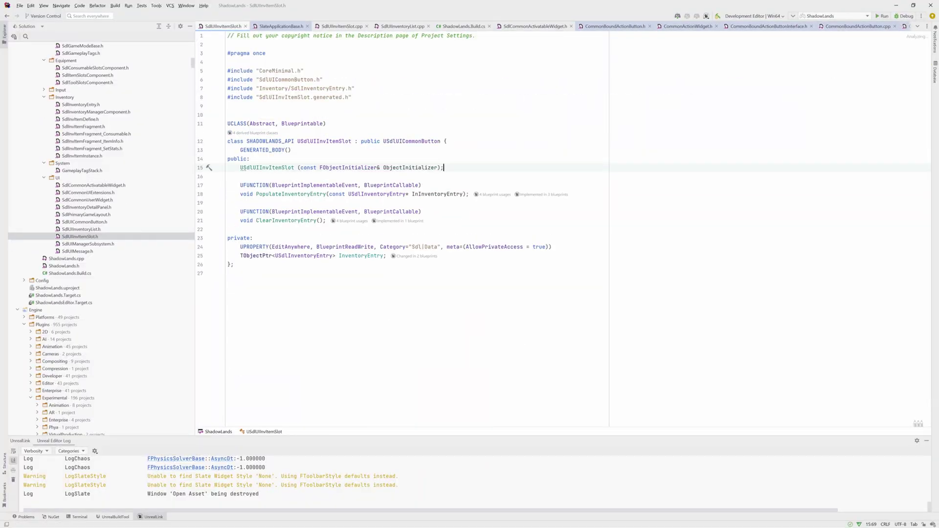
{"action": "left_click", "coordinate": [241, 176]}
{"action": "left_click", "coordinate": [249, 159]}
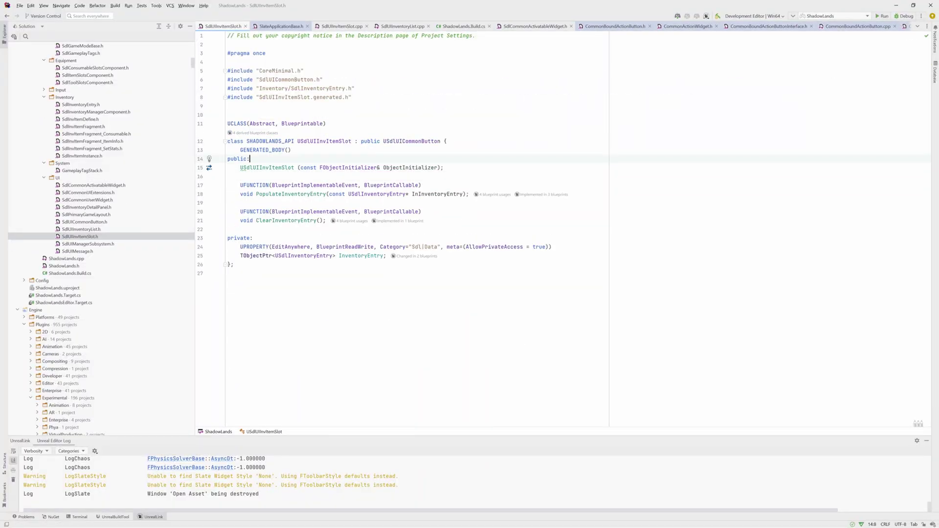
{"action": "key", "text": "Up"}
{"action": "key", "text": "Up"}
{"action": "key", "text": "Up"}
{"action": "key", "text": "Down"}
{"action": "key", "text": "Down"}
{"action": "key", "text": "Down"}
{"action": "key", "text": "Down"}
{"action": "key", "text": "Down"}
{"action": "key", "text": "Down"}
{"action": "key", "text": "Down"}
{"action": "key", "text": "Down"}
{"action": "left_click", "coordinate": [361, 255]}
{"action": "key", "text": "Down"}
{"action": "key", "text": "Up"}
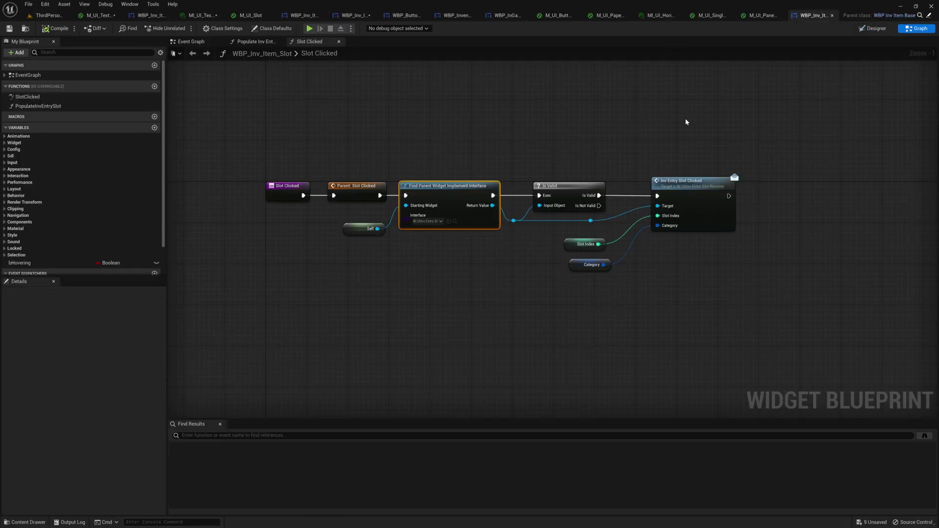
Open the C++ source of the Find Parent Widget Implement Interface node from the Slot Clicked graph and examine its signature
{"action": "double_click", "coordinate": [424, 190]}
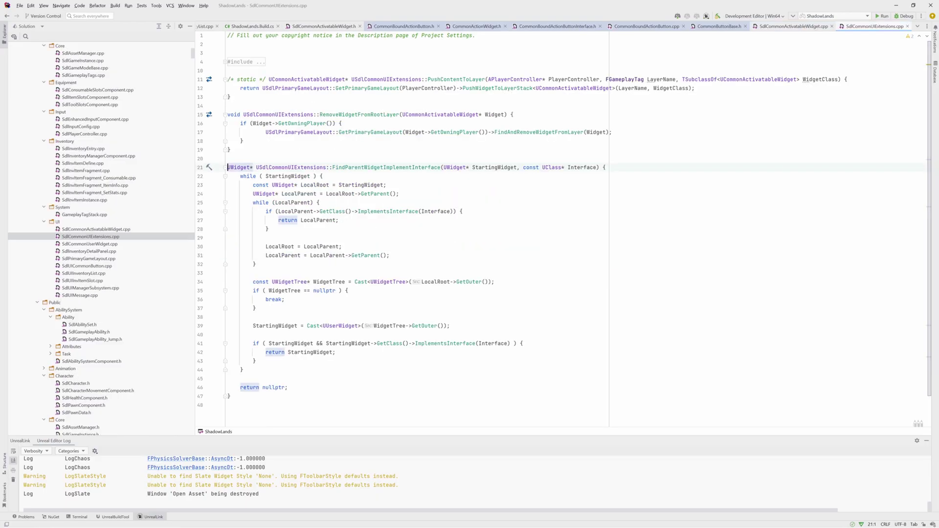
{"action": "left_click", "coordinate": [312, 167]}
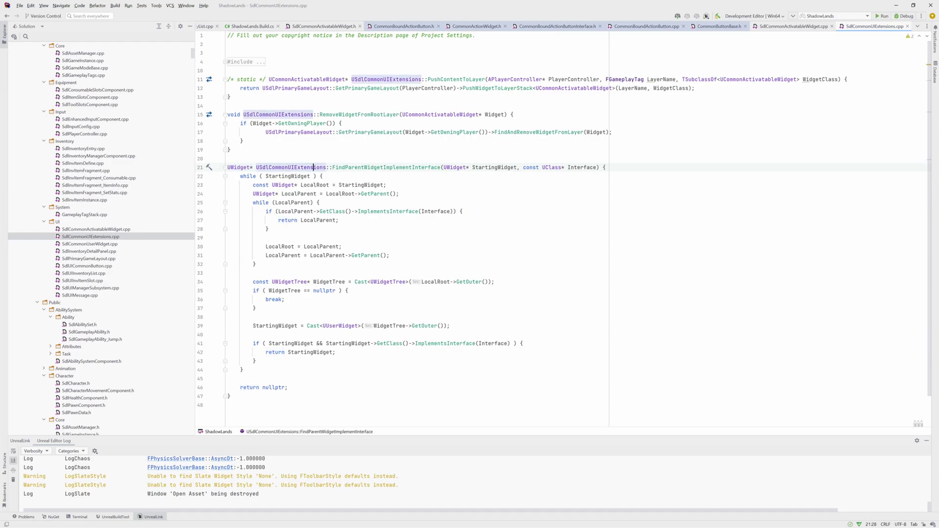
{"action": "double_click", "coordinate": [350, 168]}
{"action": "key", "text": "Escape"}
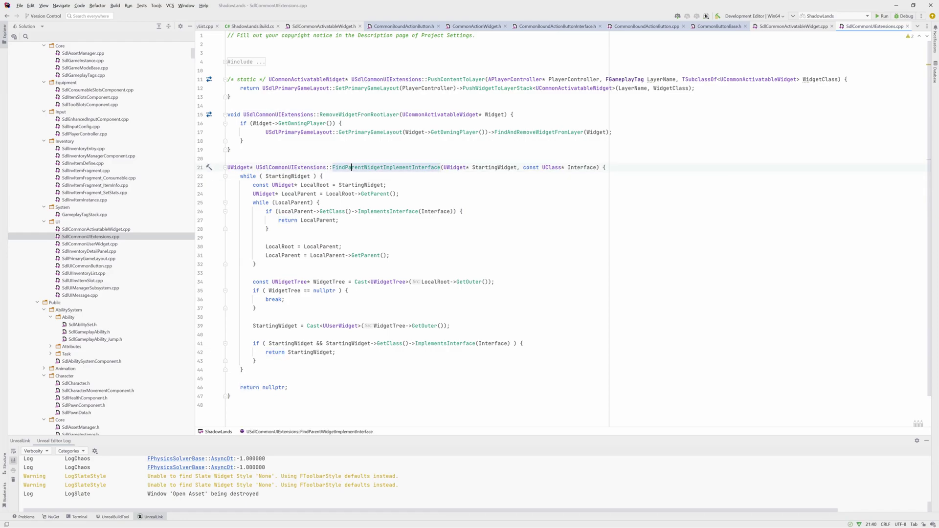
{"action": "key", "text": "Down"}
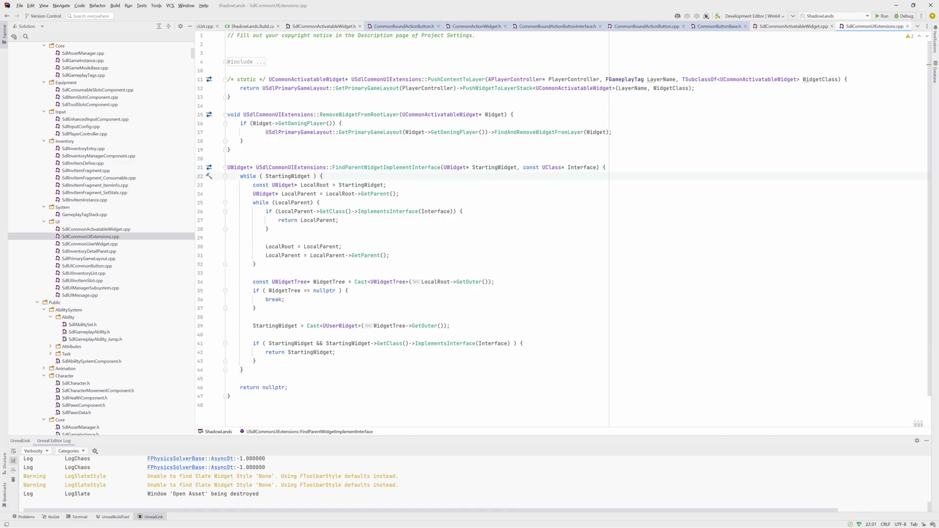
Switch back to Unreal Editor and examine the Inv Entry Slot Clicked call in the Slot Clicked function of WBP_Inv_Item_Slot
{"action": "key", "text": "alt+Tab"}
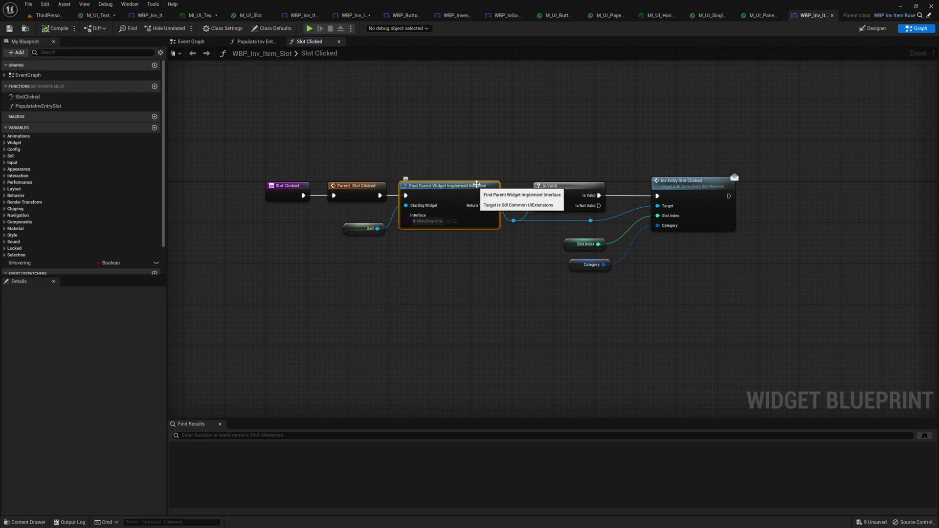
{"action": "scroll", "coordinate": [487, 172], "scroll_direction": "up", "scroll_amount": 1}
{"action": "right_click_drag", "start_coordinate": [503, 167], "coordinate": [490, 169]}
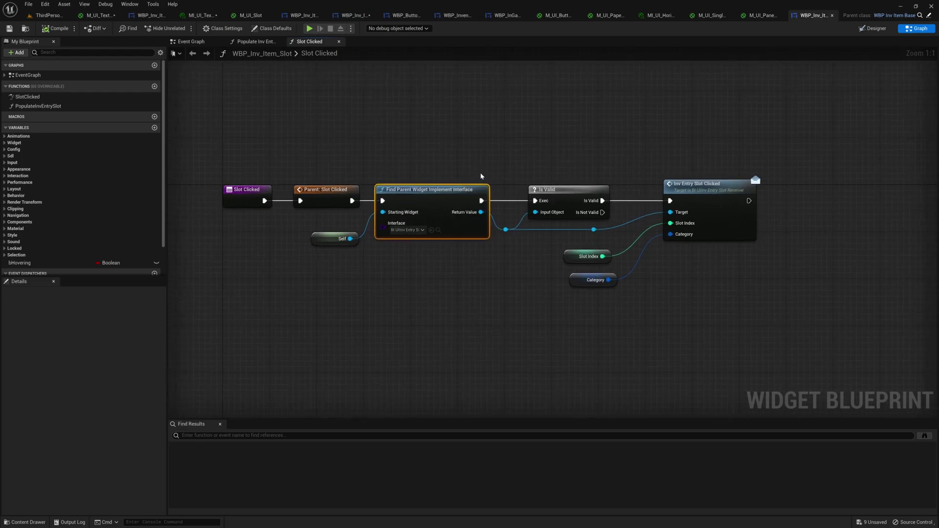
{"action": "left_click", "coordinate": [674, 184]}
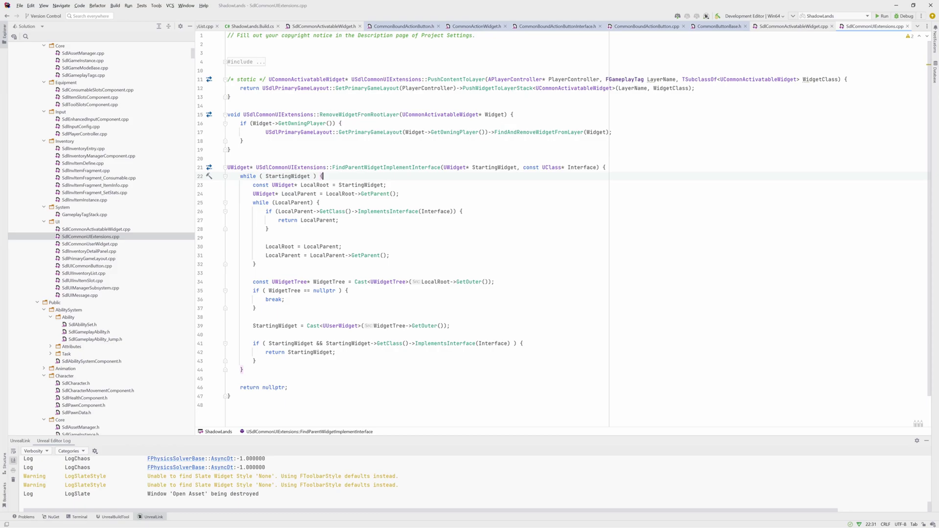
Read through the opening lines of the StartingWidget loop in the FindParentWidgetImplementInterface source code
{"action": "key", "text": "Up"}
{"action": "key", "text": "End"}
{"action": "key", "text": "Down"}
{"action": "key", "text": "Down"}
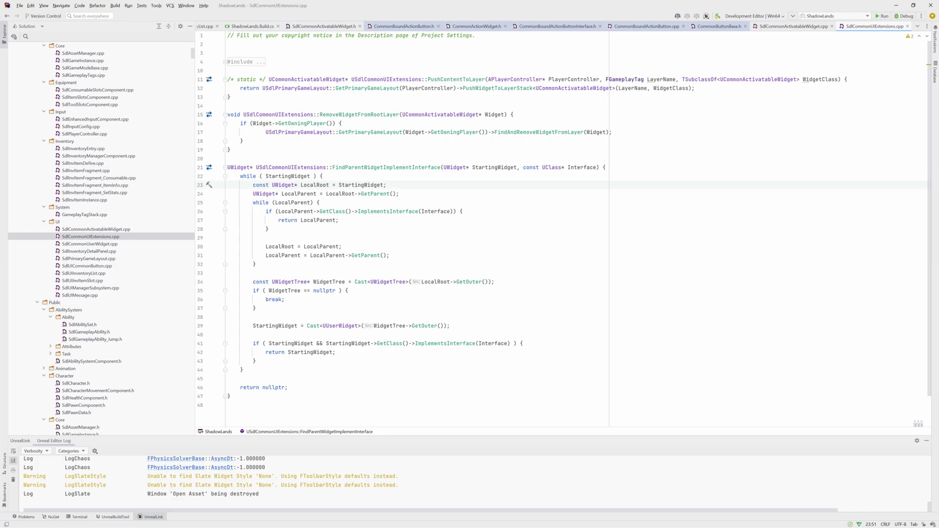
{"action": "key", "text": "Down"}
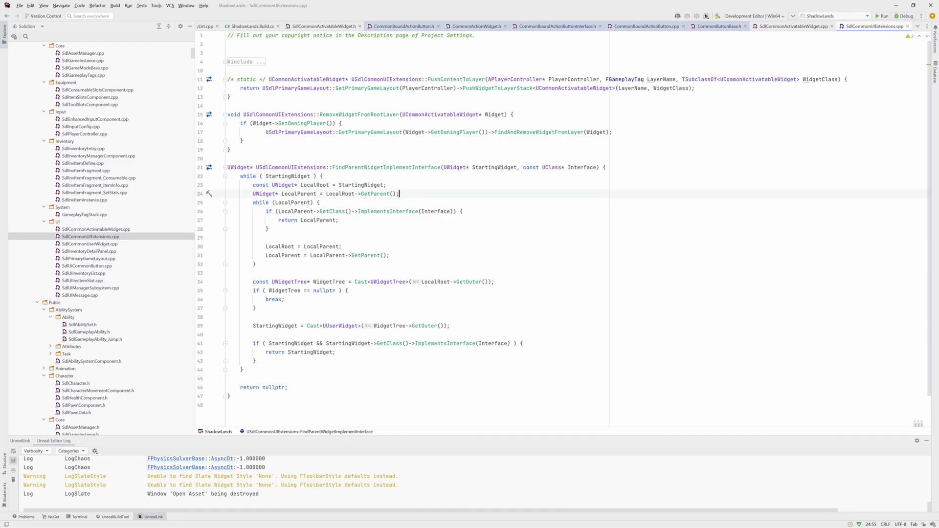